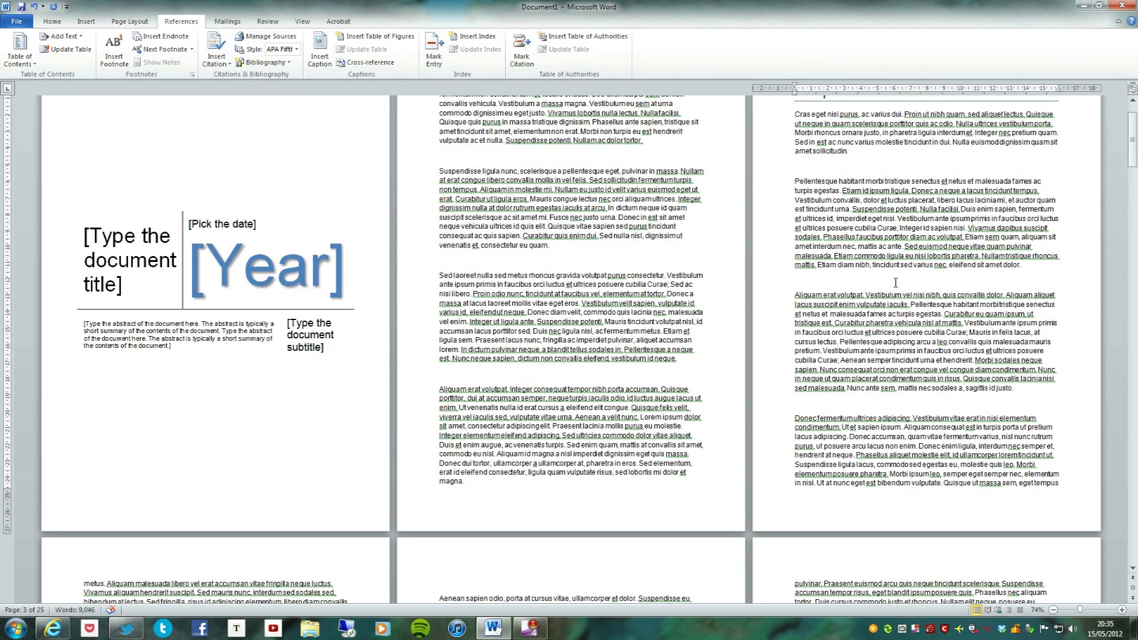
pyautogui.scroll(-1, 895, 283)
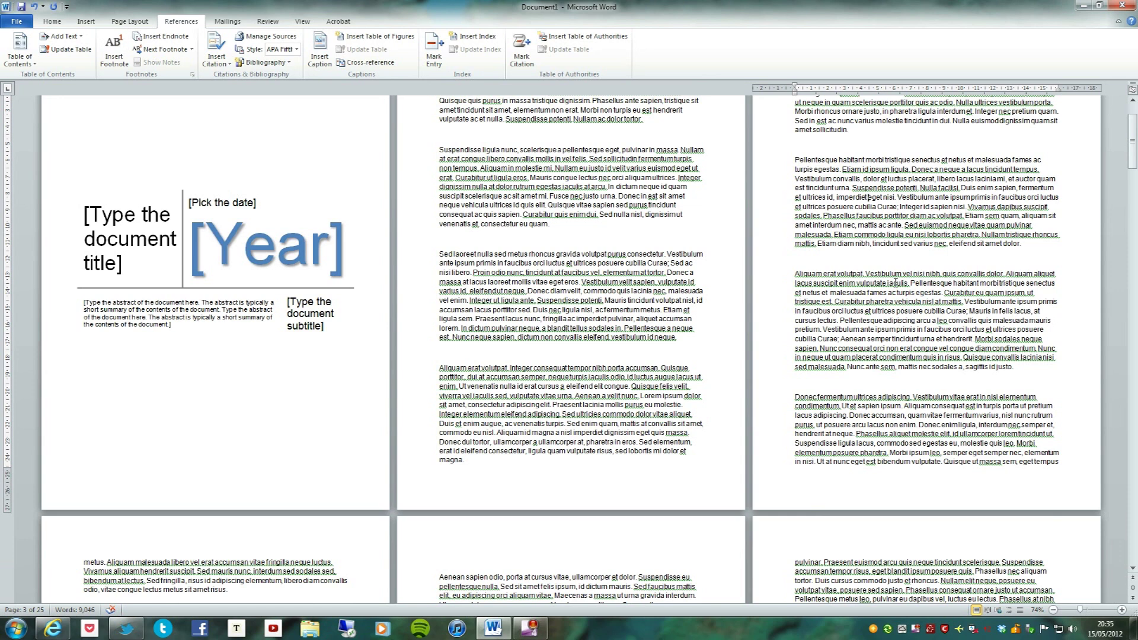
# Step: Bring up the tweet about Word page numbering full-screen, then put it away and return to the report
pyautogui.scroll(4, 896, 283)
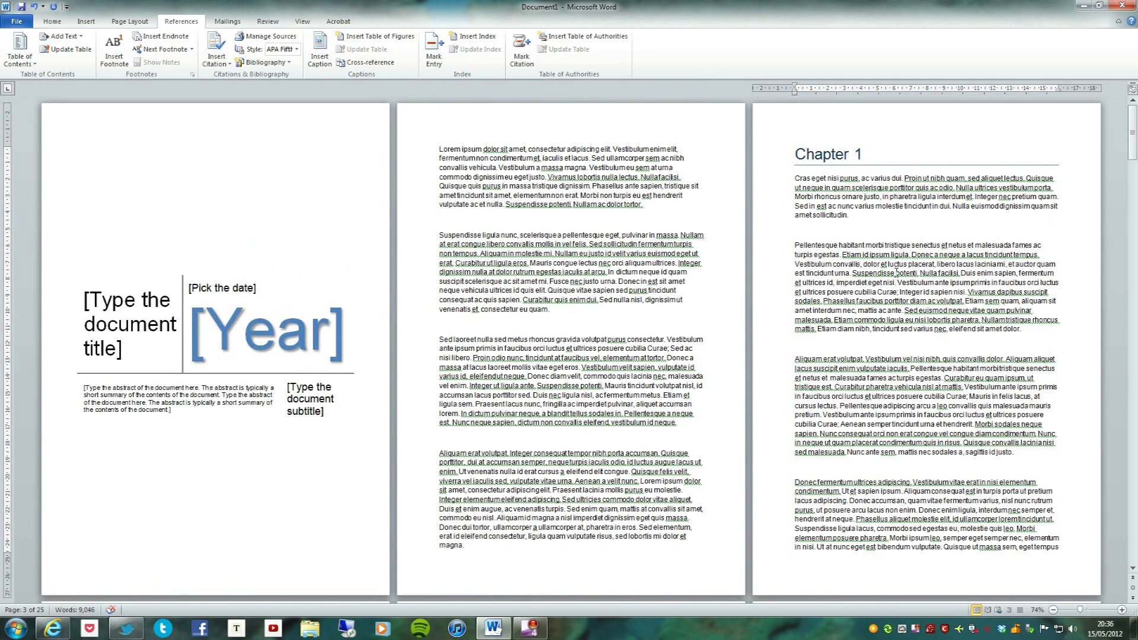
pyautogui.click(126, 628)
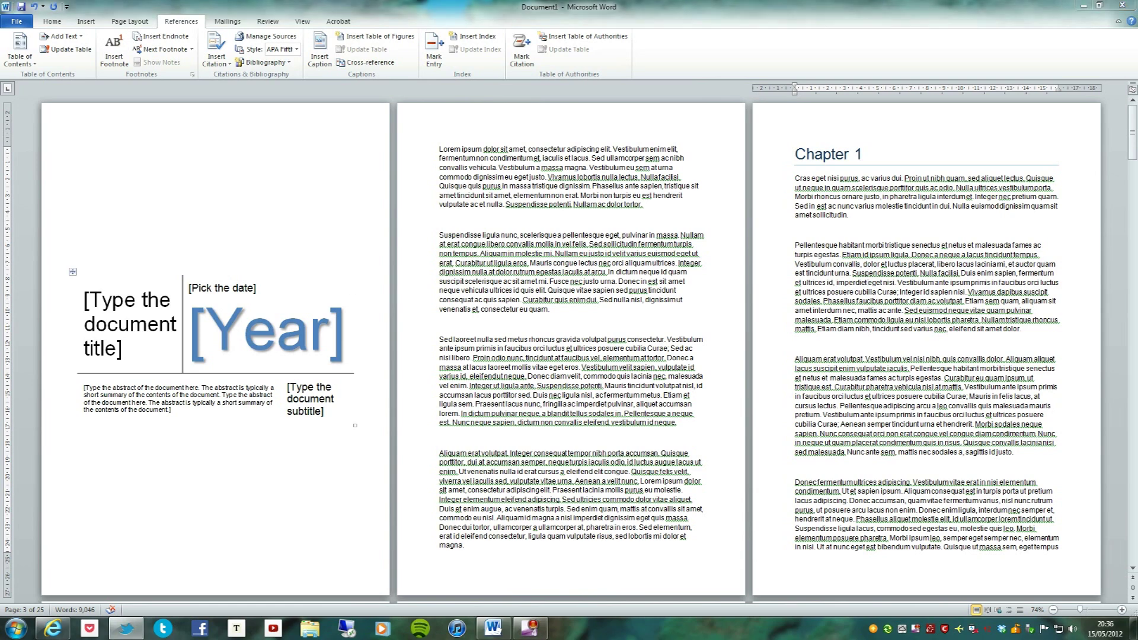
pyautogui.press('super+Up')
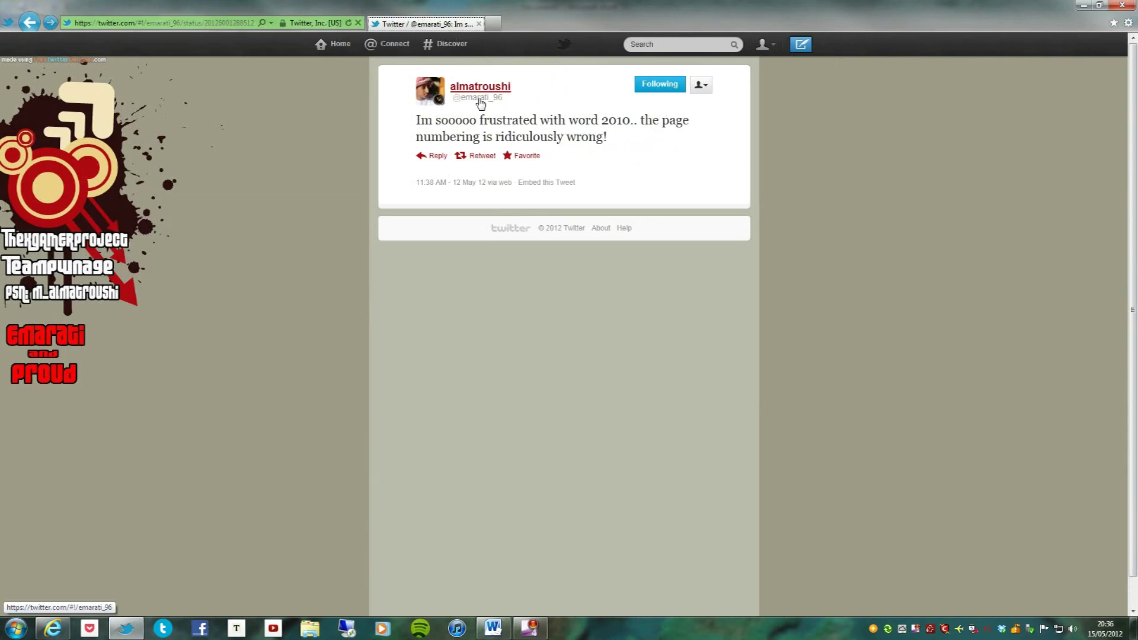
pyautogui.press('super+Down')
pyautogui.press('super+Down')
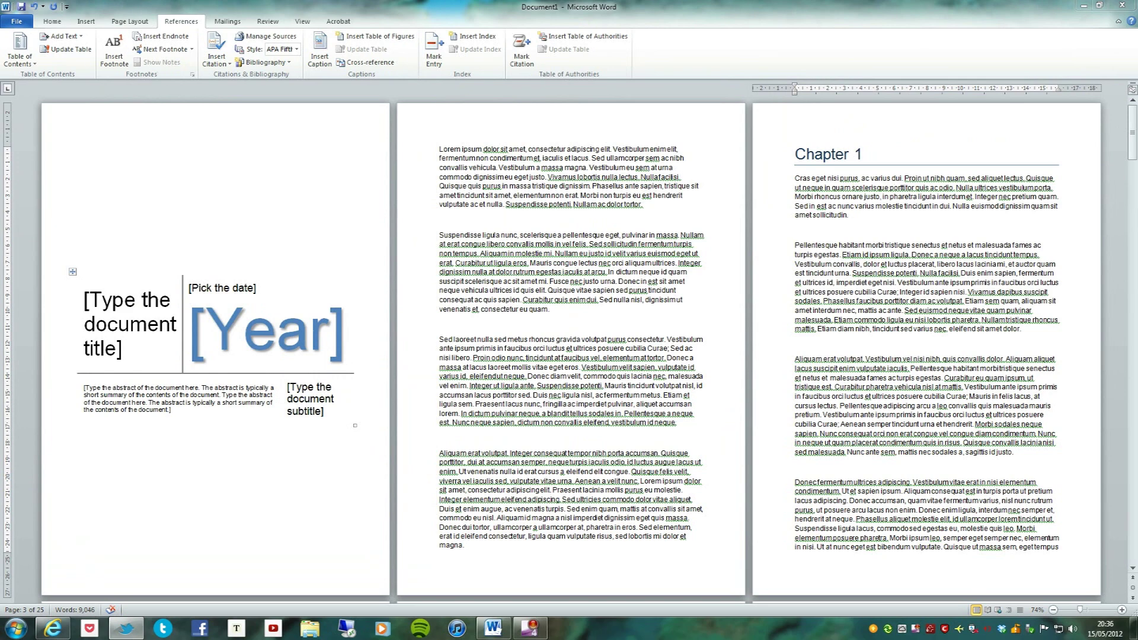
# Step: Scroll through the report's opening pages to check them
pyautogui.scroll(-9, 823, 308)
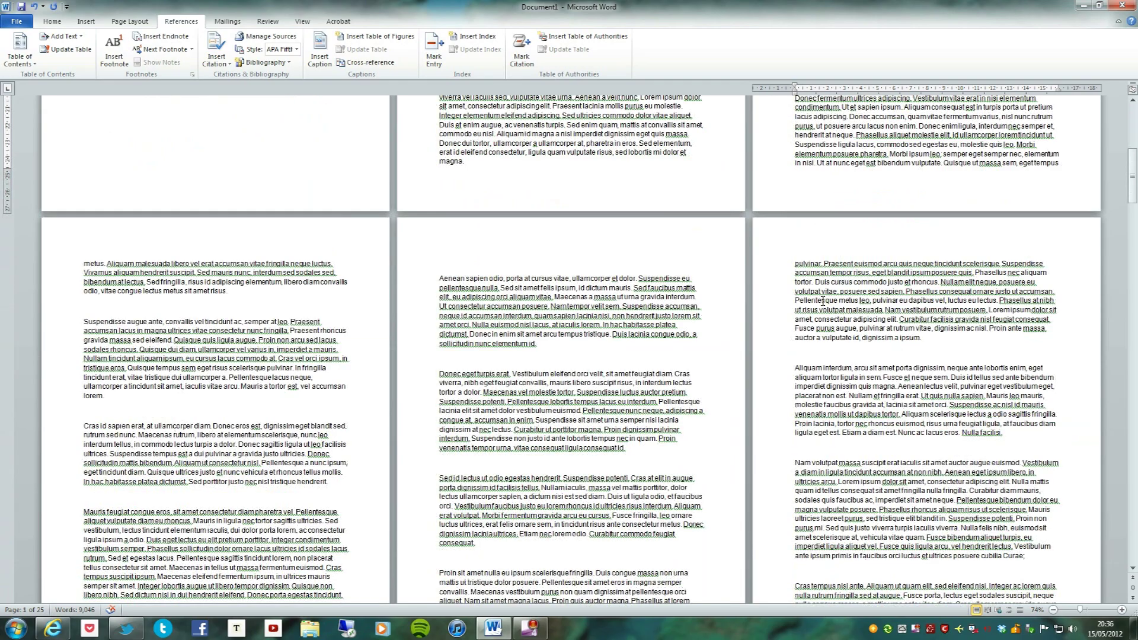
pyautogui.scroll(-6, 823, 301)
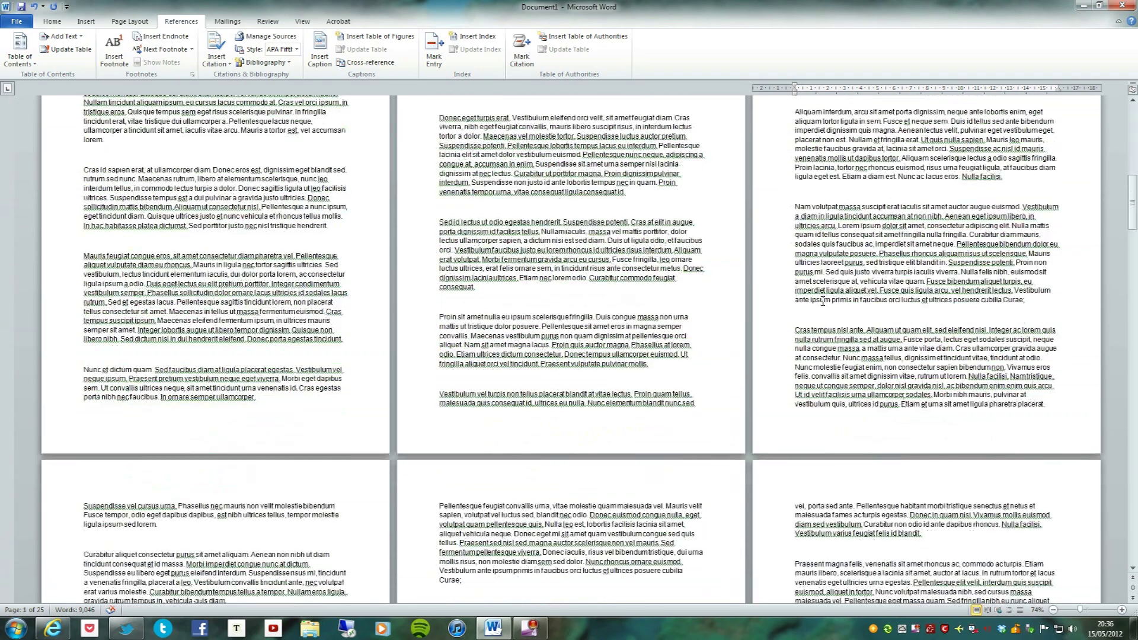
pyautogui.scroll(14, 822, 302)
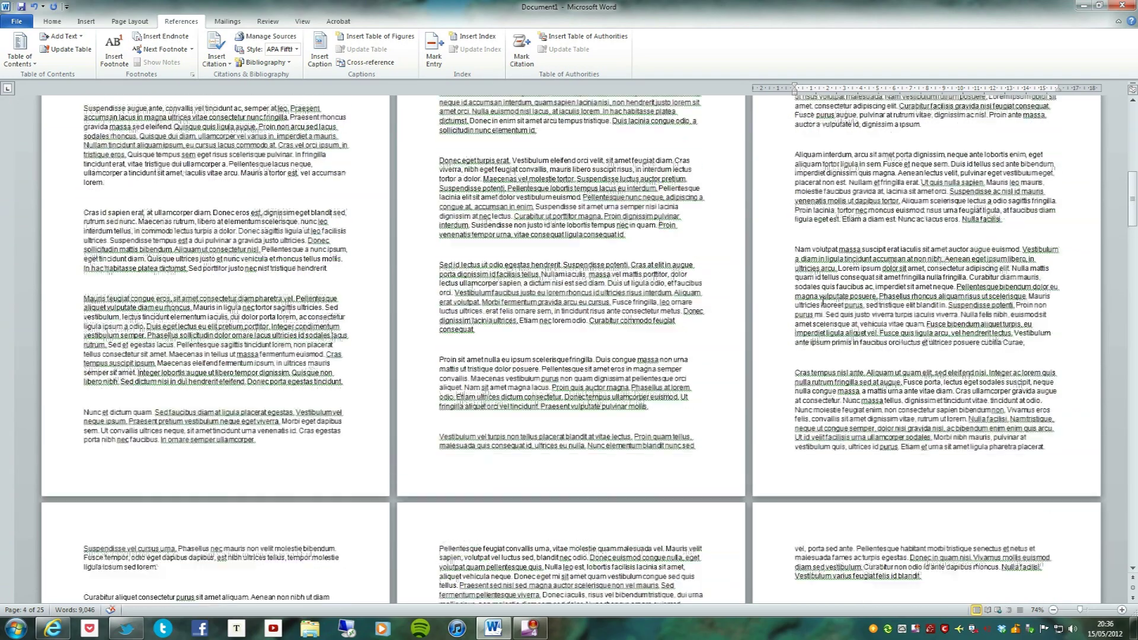
pyautogui.scroll(1, 822, 299)
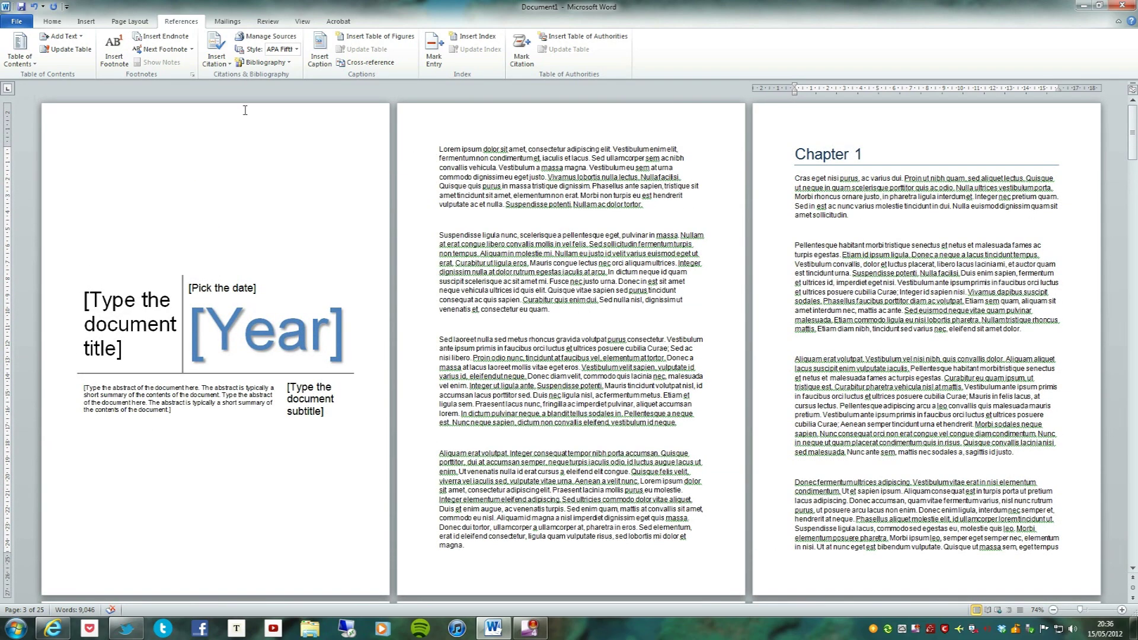
pyautogui.scroll(-4, 883, 219)
pyautogui.scroll(4, 883, 219)
pyautogui.scroll(-5, 852, 151)
pyautogui.scroll(5, 852, 151)
# Step: Add Plain Number 3 page numbers at the bottom right and close the footer
pyautogui.click(50, 22)
pyautogui.click(86, 21)
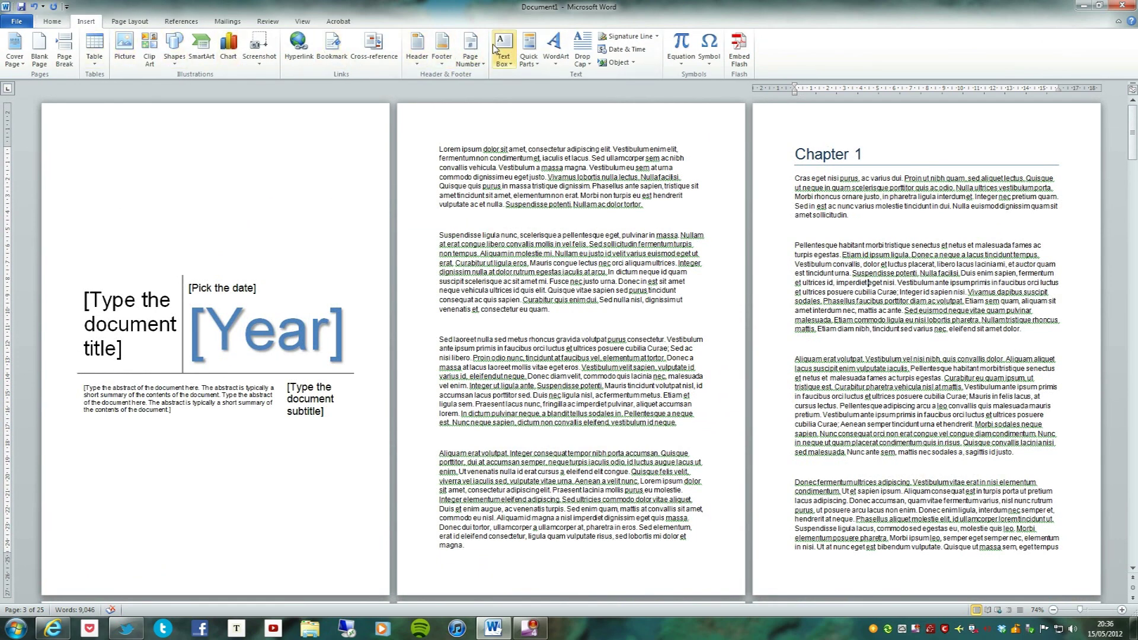
pyautogui.click(470, 50)
pyautogui.moveTo(489, 75)
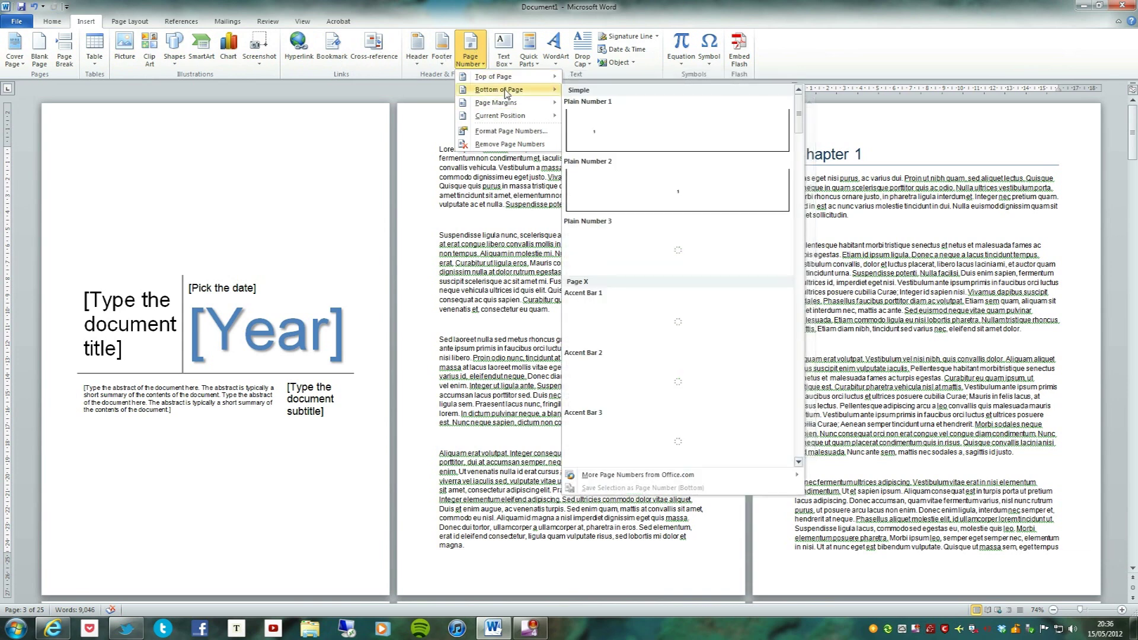
pyautogui.click(680, 249)
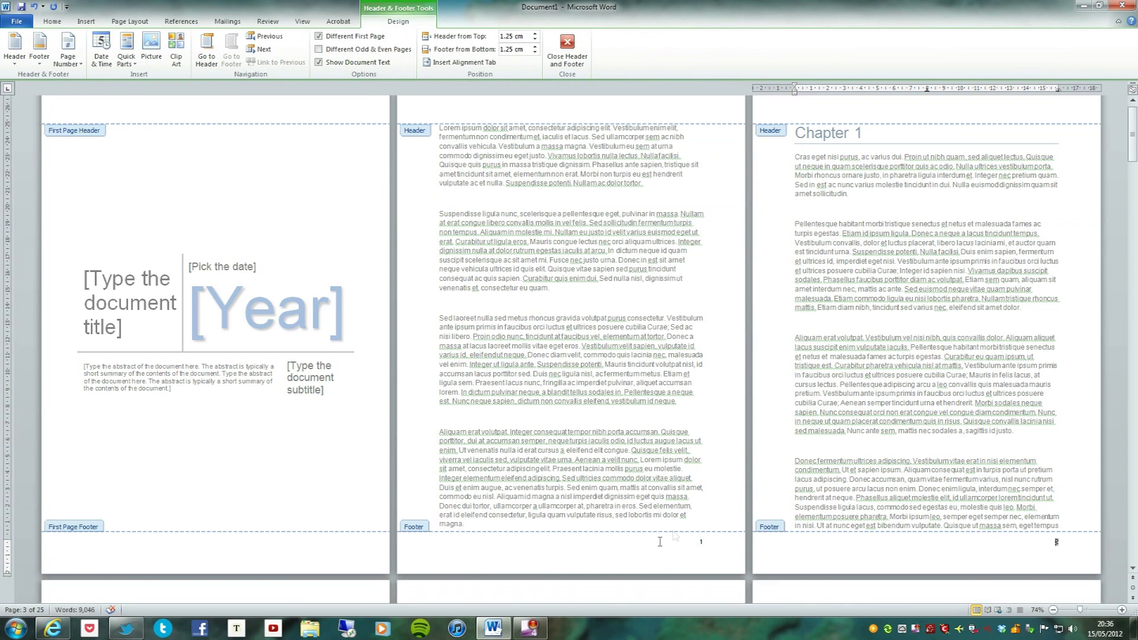
pyautogui.doubleClick(759, 325)
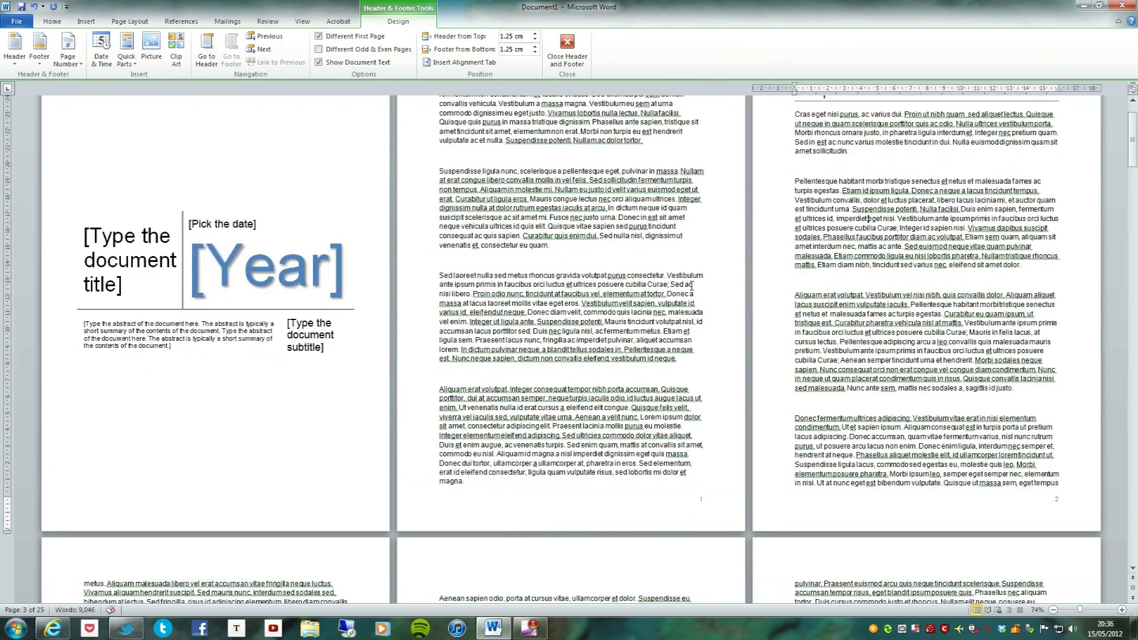
# Step: Scroll down to page 23 and place the cursor on the blank line under the Appendix A heading
pyautogui.scroll(-5, 726, 263)
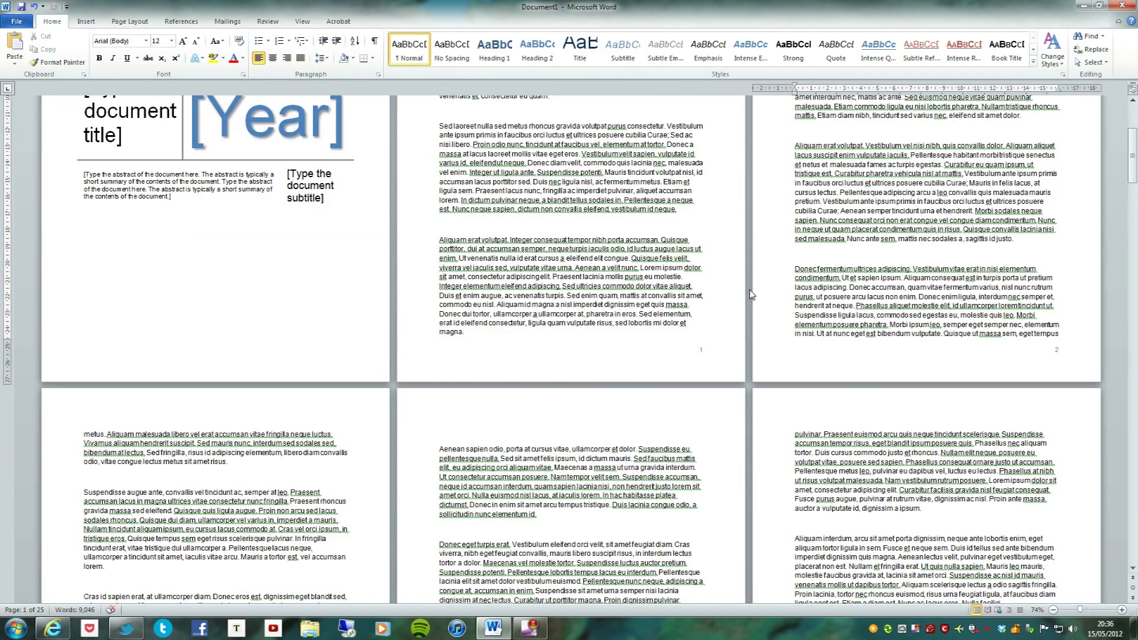
pyautogui.scroll(8, 752, 295)
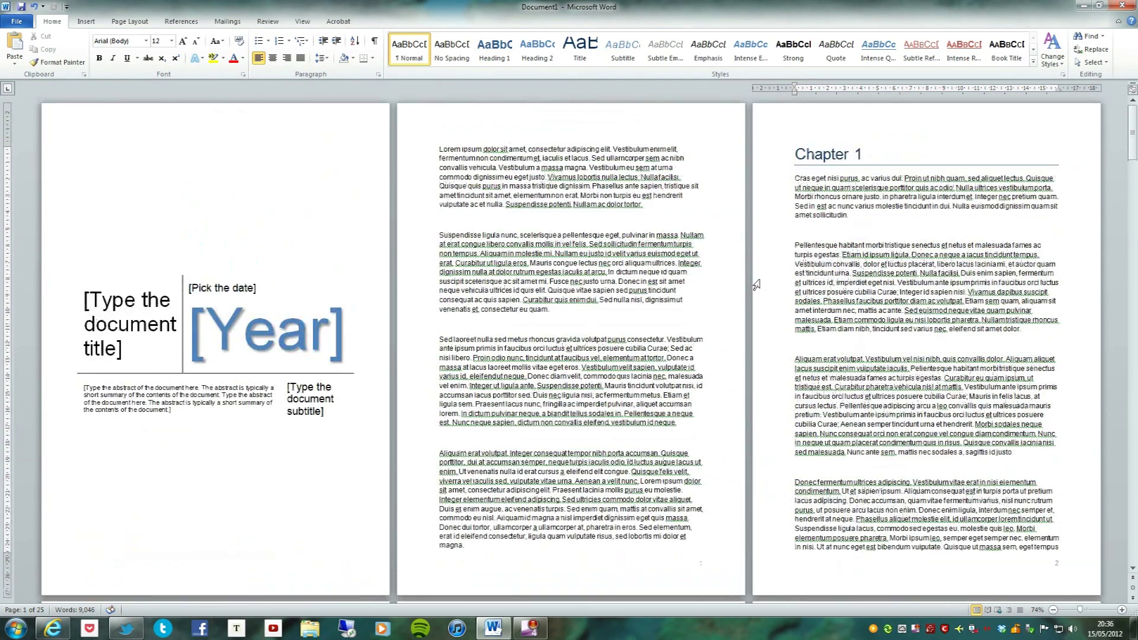
pyautogui.scroll(-5, 756, 283)
pyautogui.scroll(-10, 756, 283)
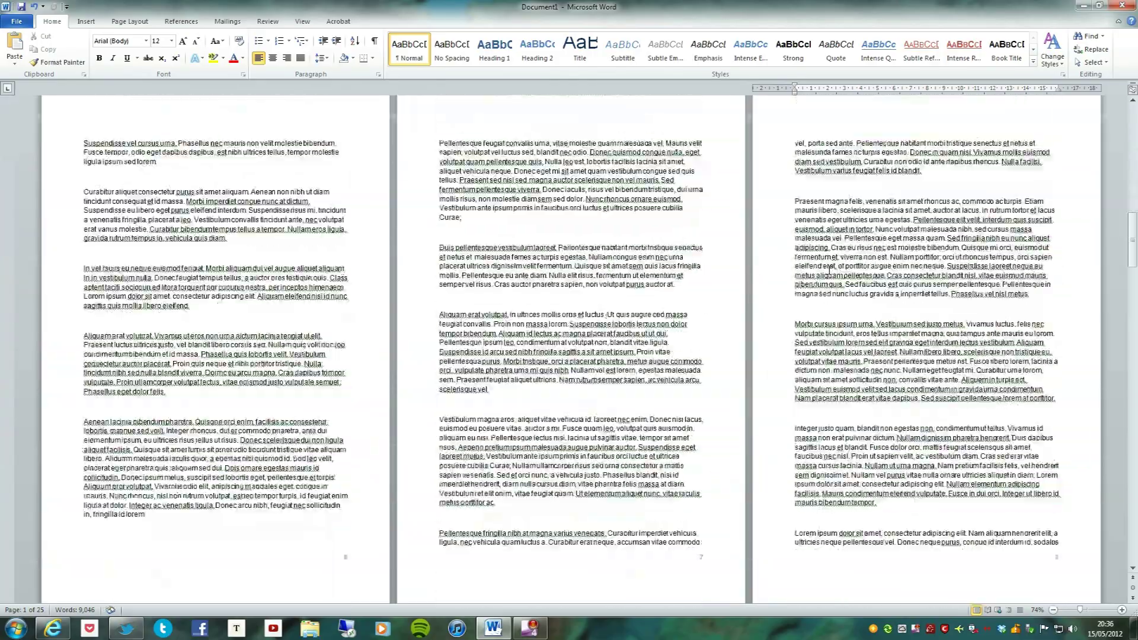
pyautogui.scroll(-10, 829, 271)
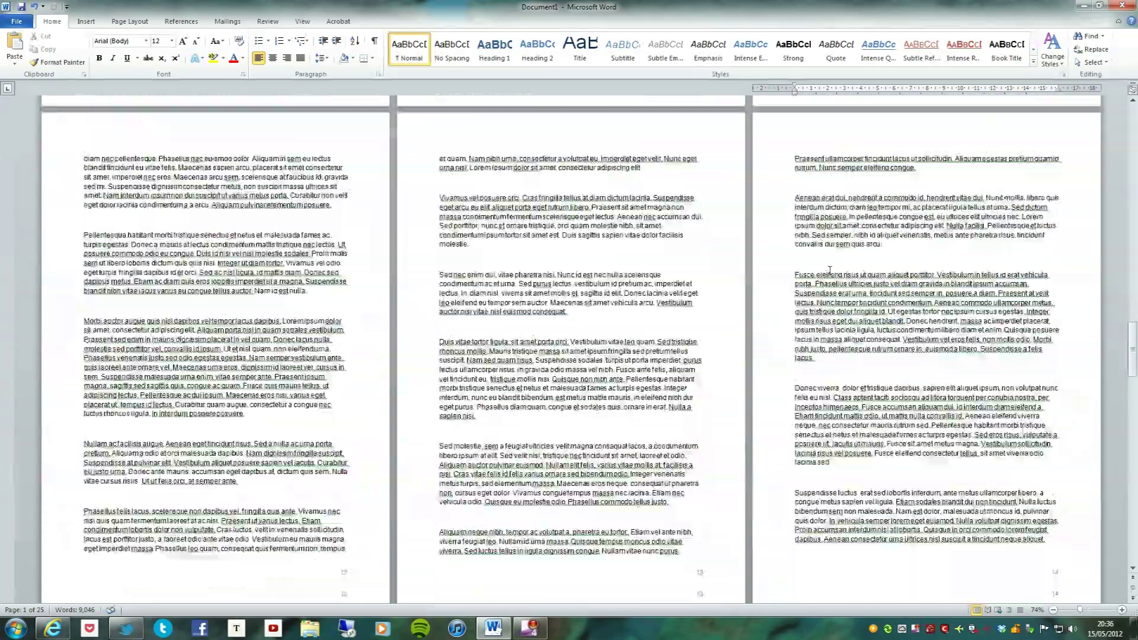
pyautogui.scroll(-10, 829, 271)
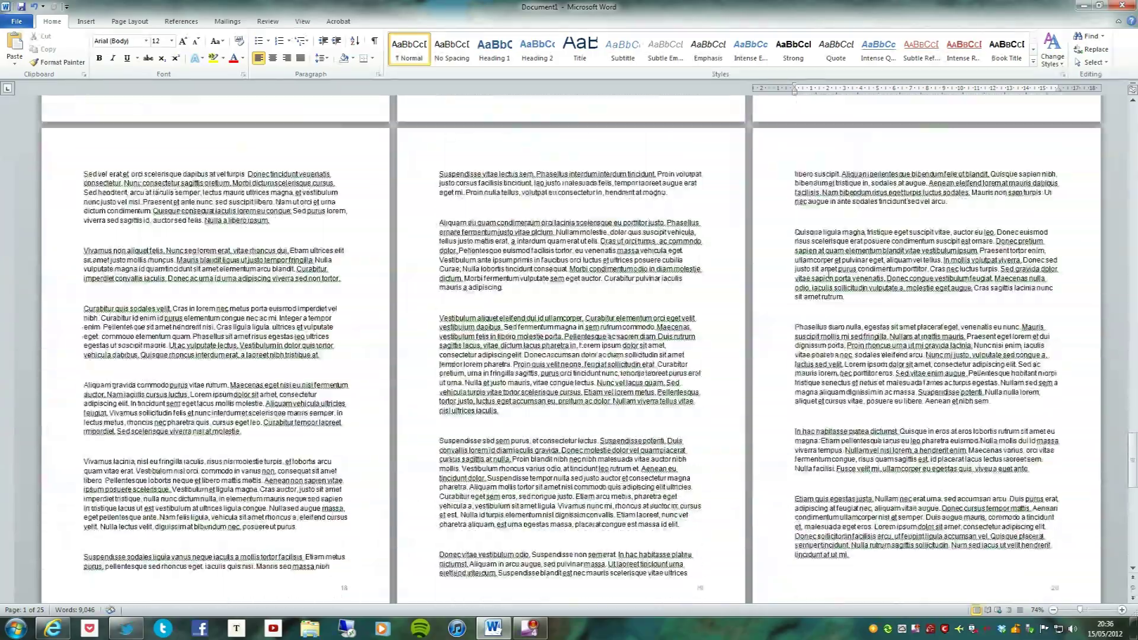
pyautogui.scroll(-8, 827, 272)
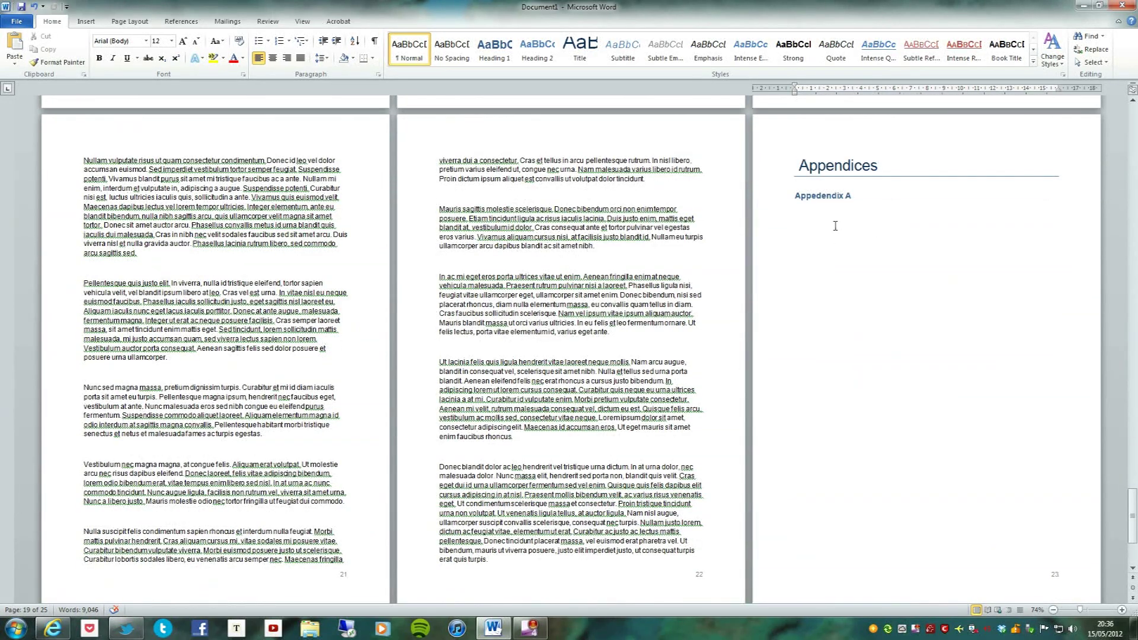
pyautogui.click(830, 214)
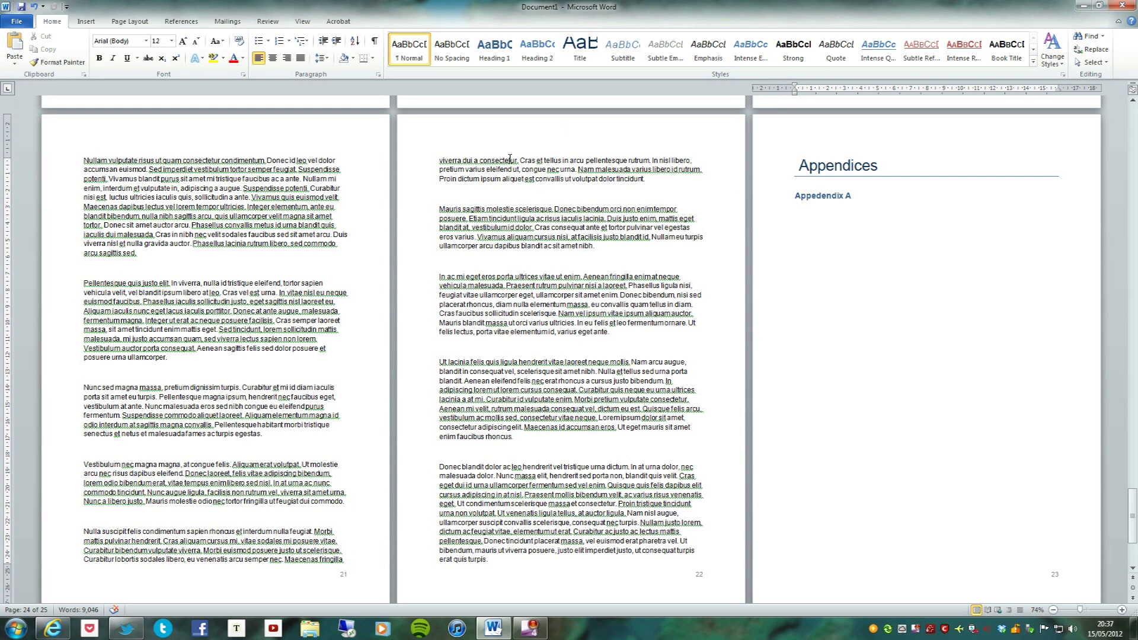
pyautogui.click(864, 221)
# Step: Select the blank lines below the Appendix A heading, then deselect them
pyautogui.scroll(-8, 808, 272)
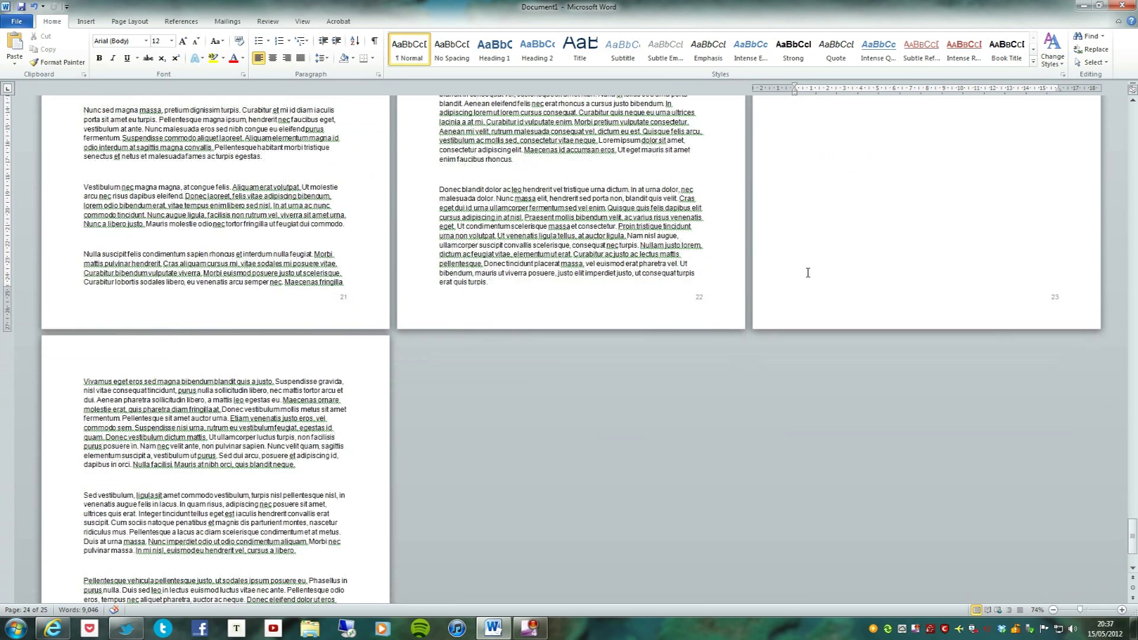
pyautogui.scroll(-7, 809, 270)
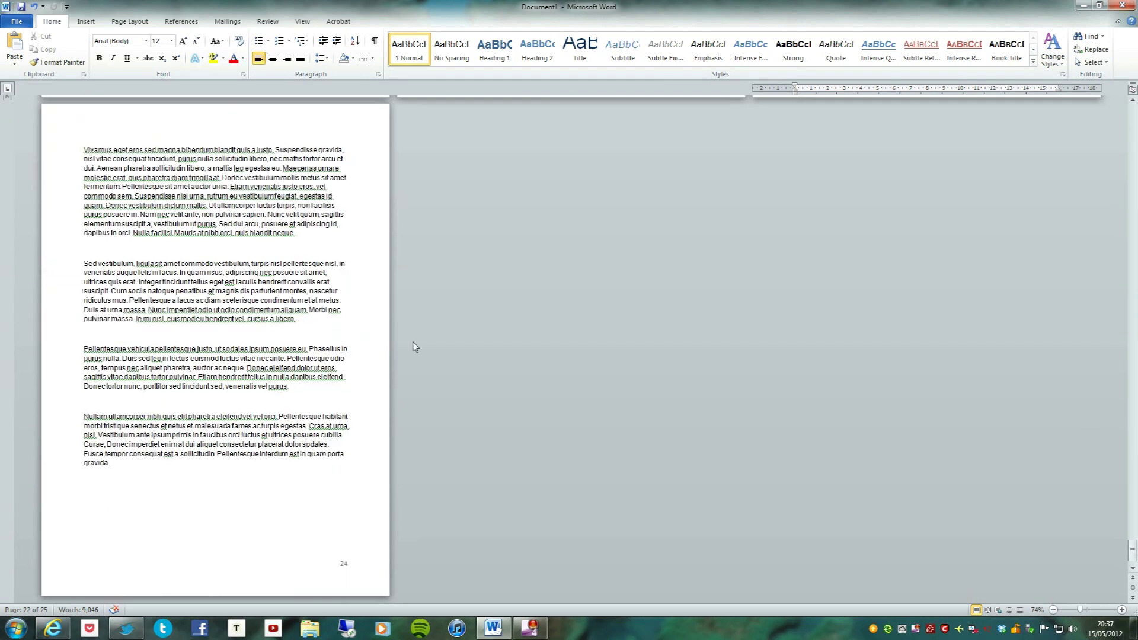
pyautogui.scroll(13, 351, 498)
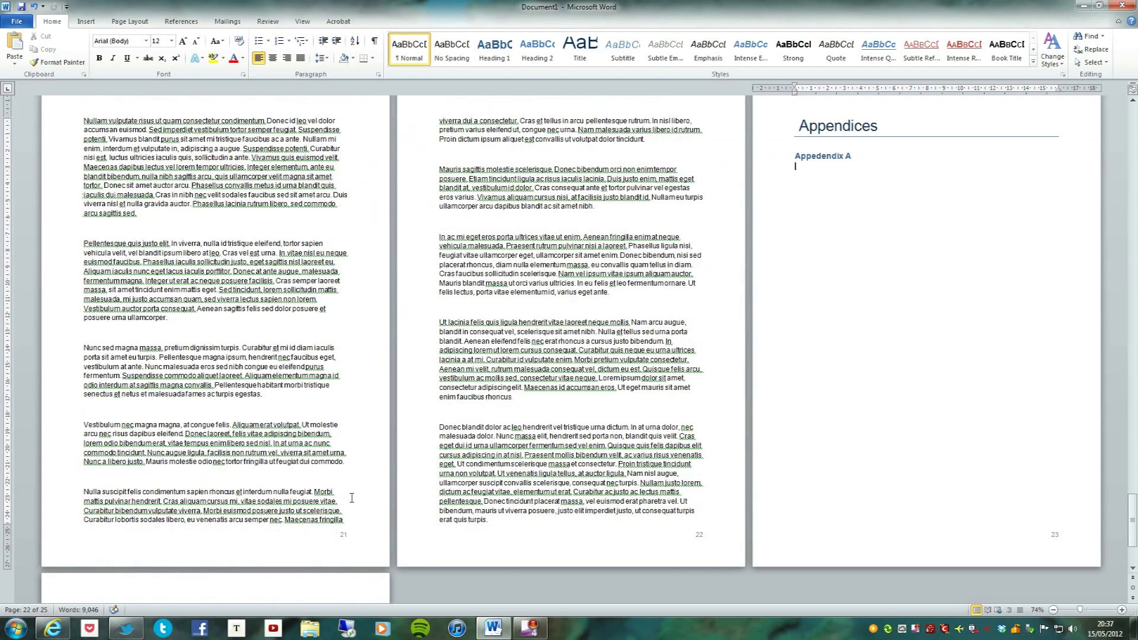
pyautogui.scroll(2, 351, 498)
pyautogui.click(907, 234)
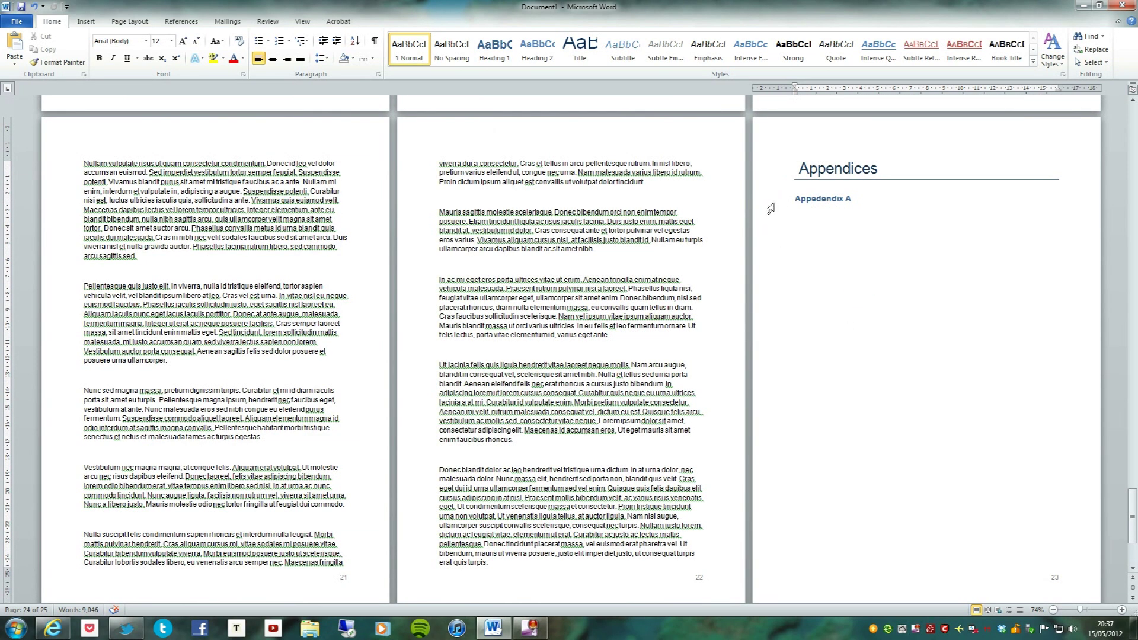
pyautogui.moveTo(766, 220); pyautogui.dragTo(813, 221)
pyautogui.click(817, 214)
# Step: Scroll down to page 24 and back up to the Appendices heading page
pyautogui.scroll(-1, 828, 354)
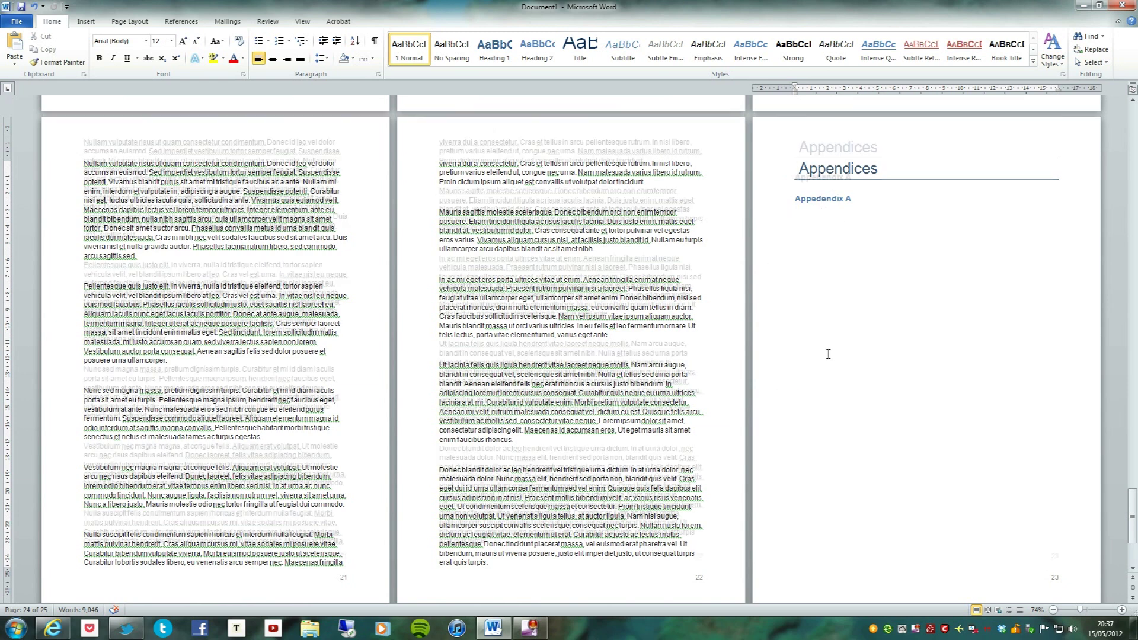
pyautogui.scroll(-3, 828, 354)
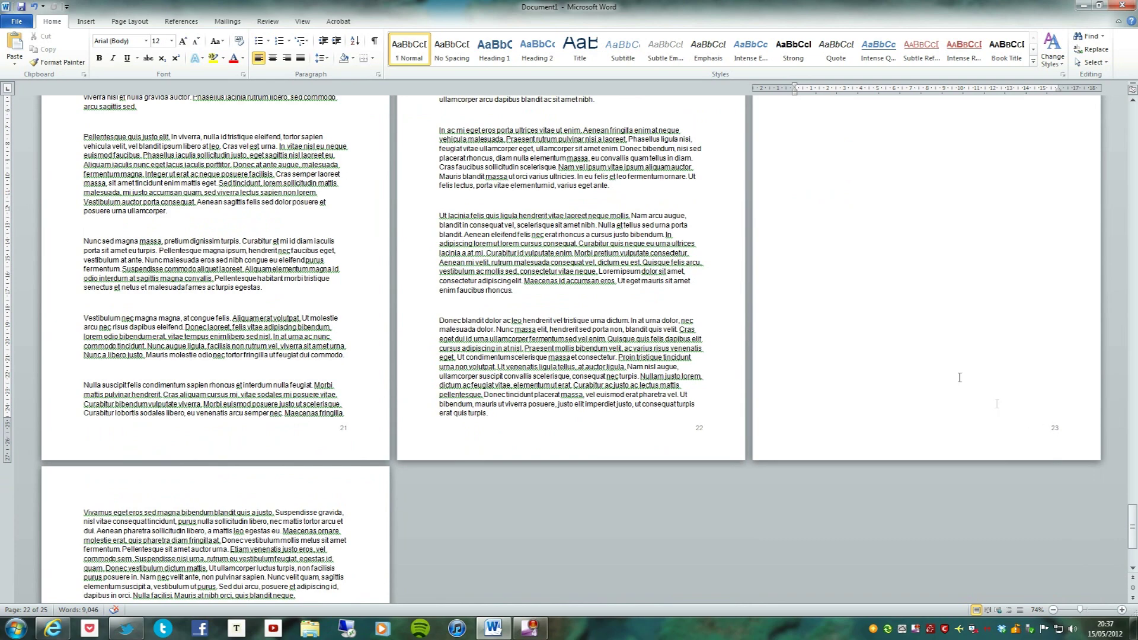
pyautogui.scroll(-10, 348, 348)
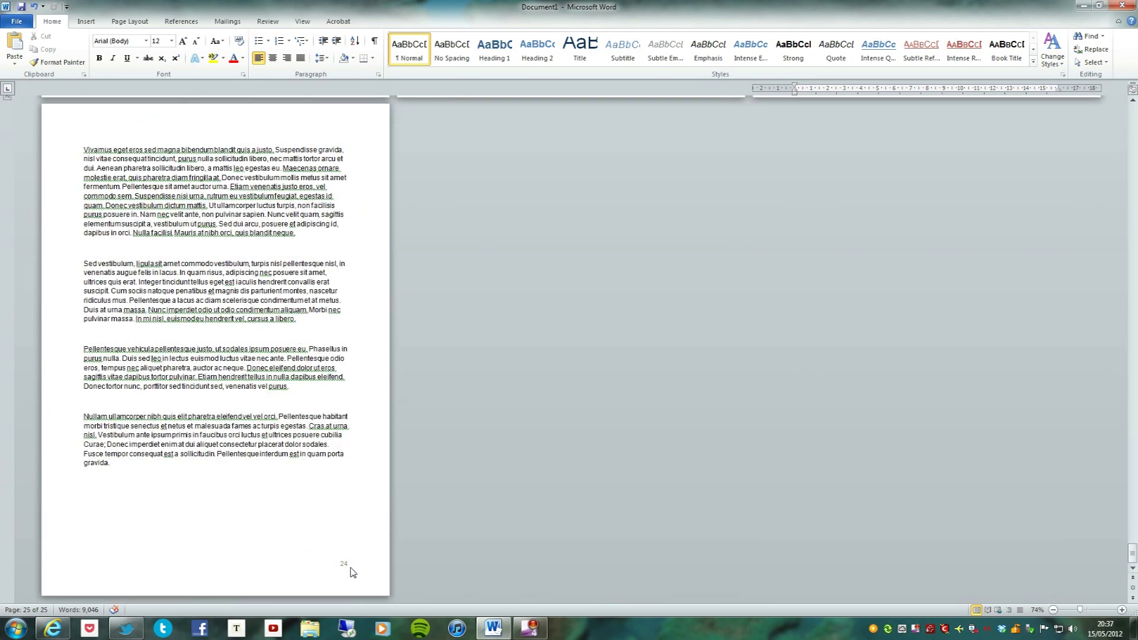
pyautogui.scroll(7, 1076, 390)
pyautogui.scroll(8, 1073, 385)
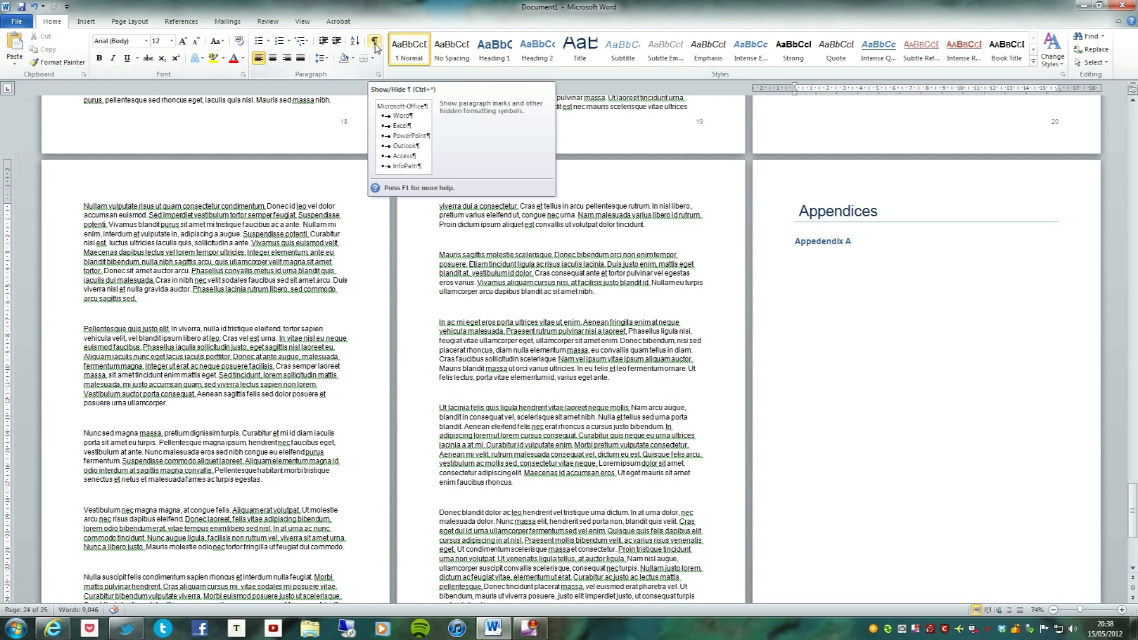
# Step: Turn on Show/Hide ¶ formatting marks and put the cursor on the empty line under Appendix A
pyautogui.click(375, 42)
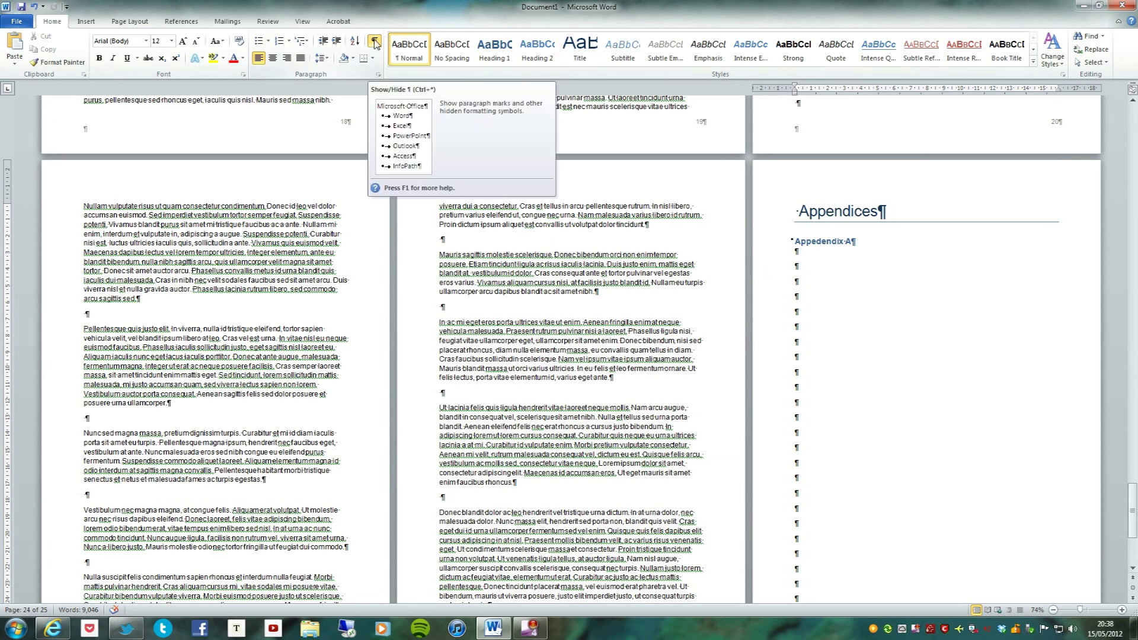
pyautogui.click(375, 41)
pyautogui.click(374, 42)
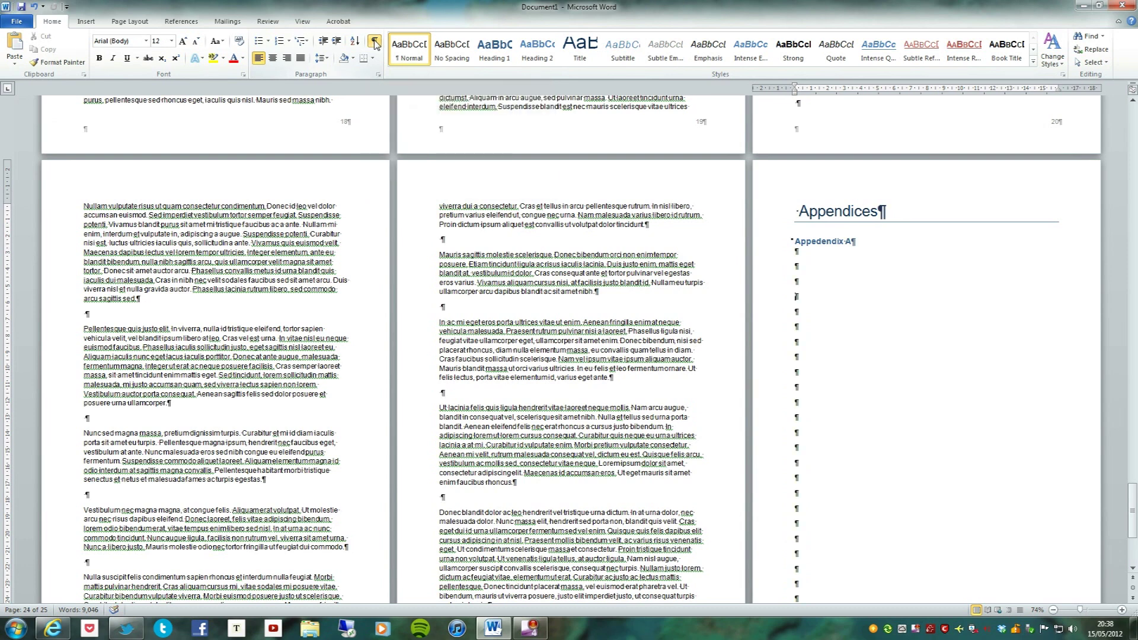
pyautogui.click(837, 264)
pyautogui.click(124, 24)
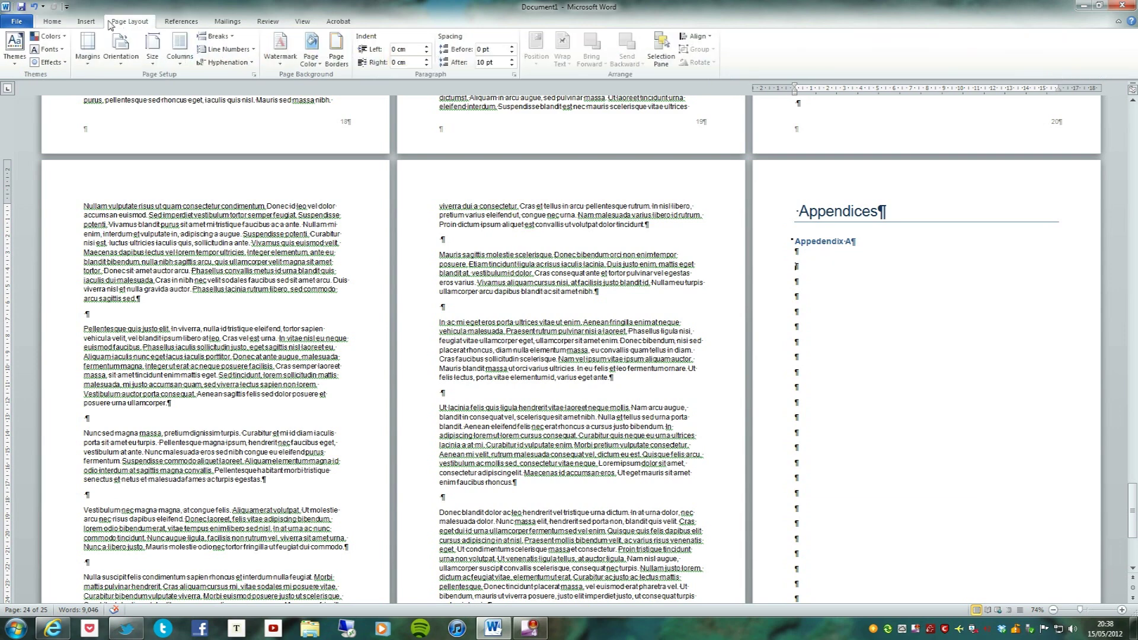
# Step: Insert a Next Page section break under the Appendix A heading and scroll to the new section
pyautogui.click(219, 37)
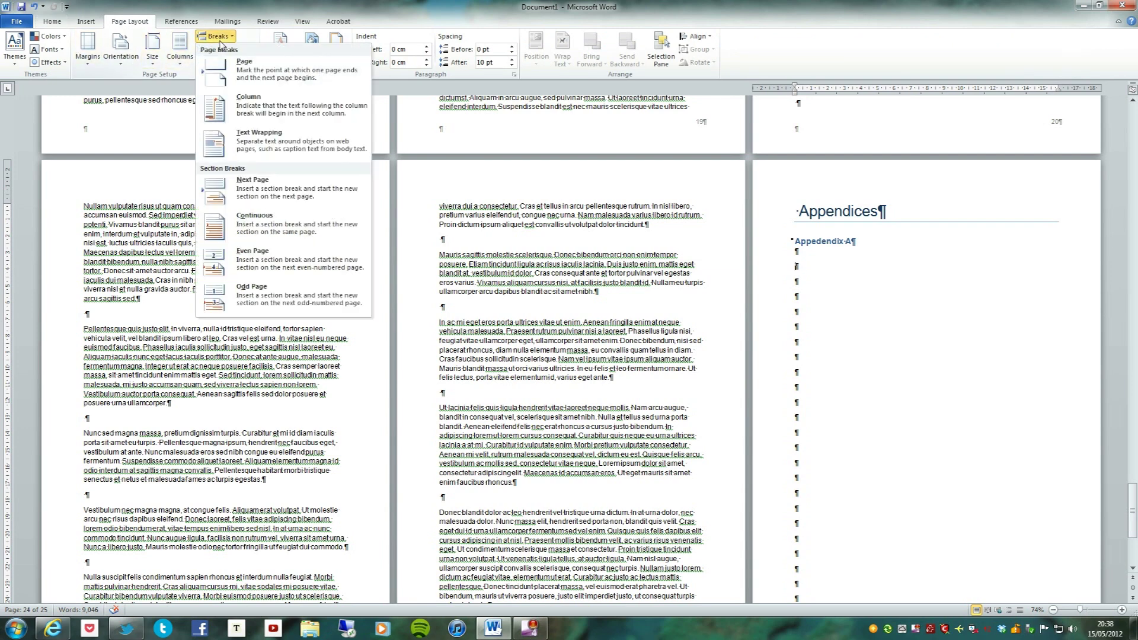
pyautogui.click(255, 184)
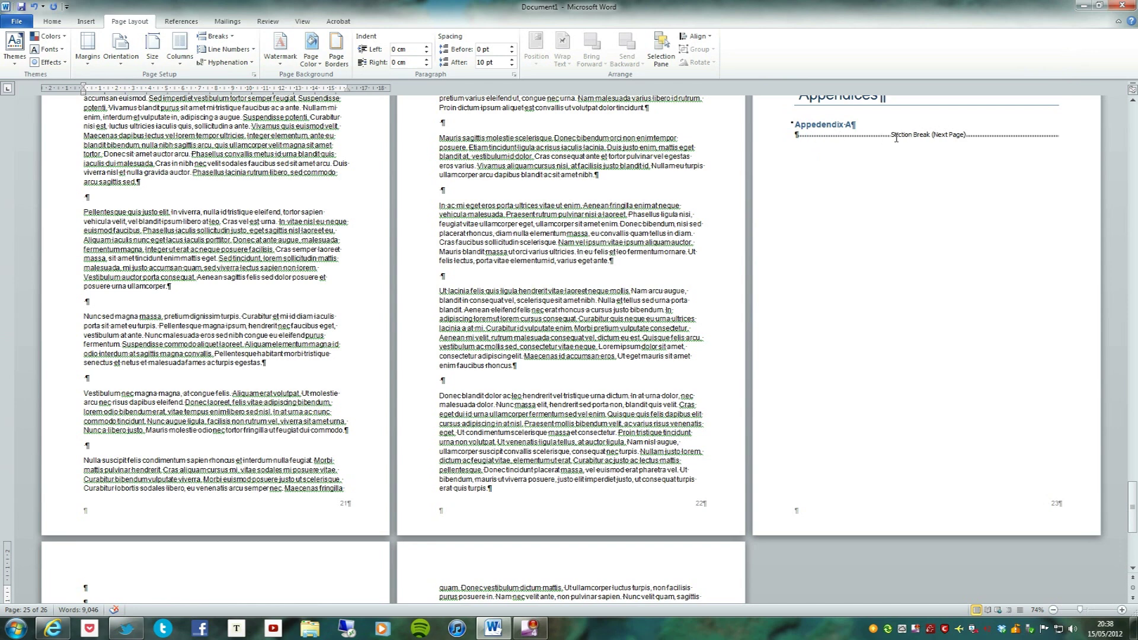
pyautogui.scroll(-15, 848, 332)
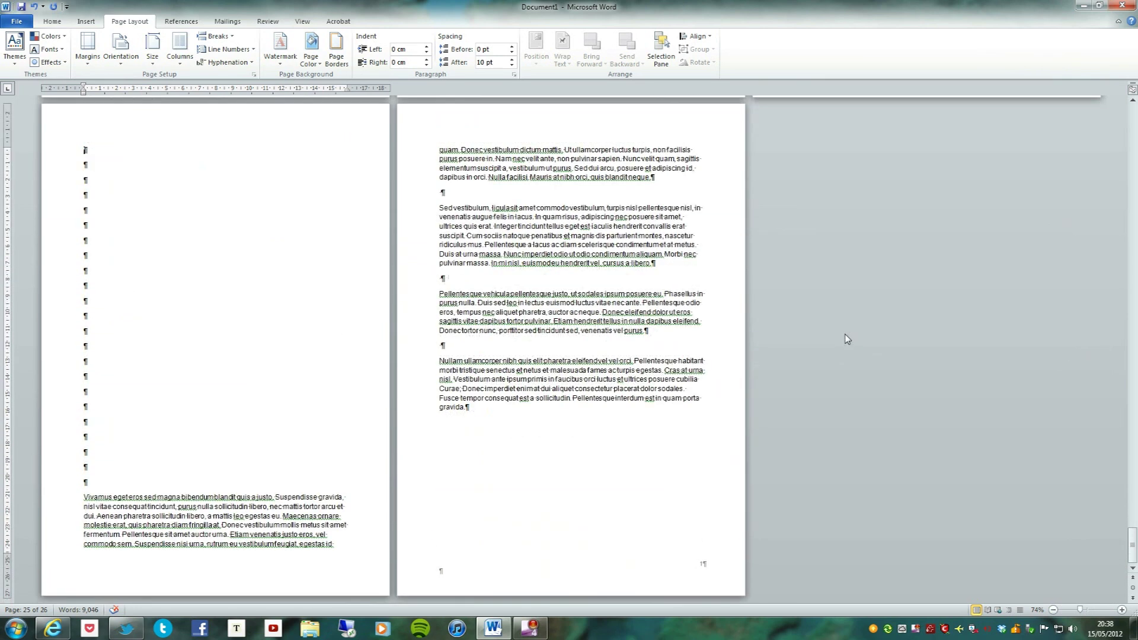
pyautogui.scroll(2, 703, 565)
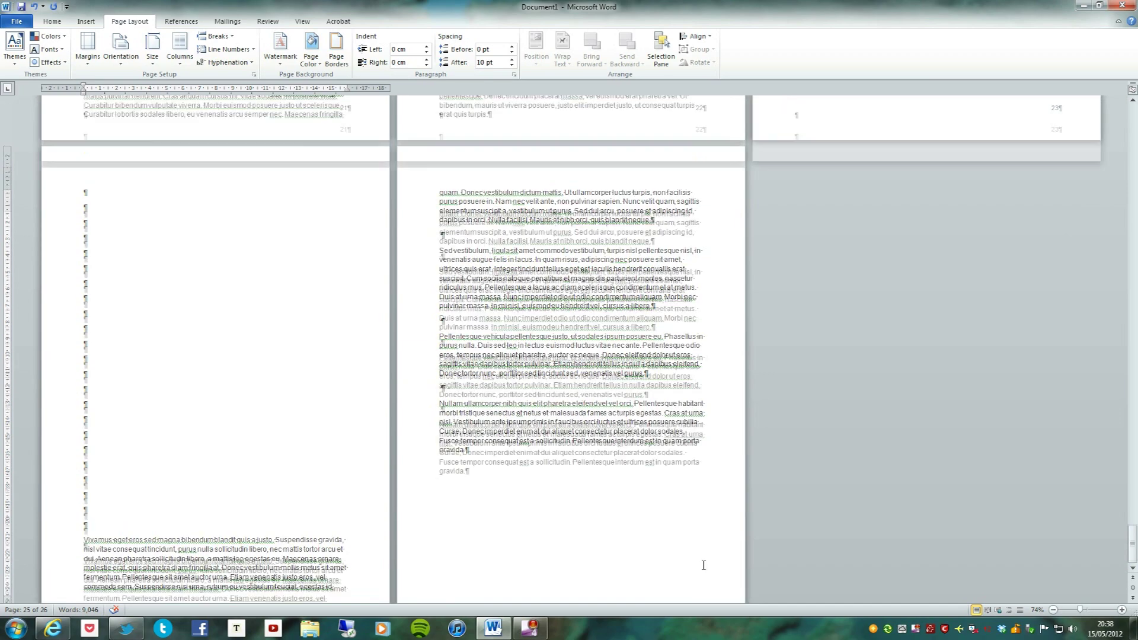
pyautogui.scroll(-2, 703, 566)
pyautogui.scroll(8, 704, 565)
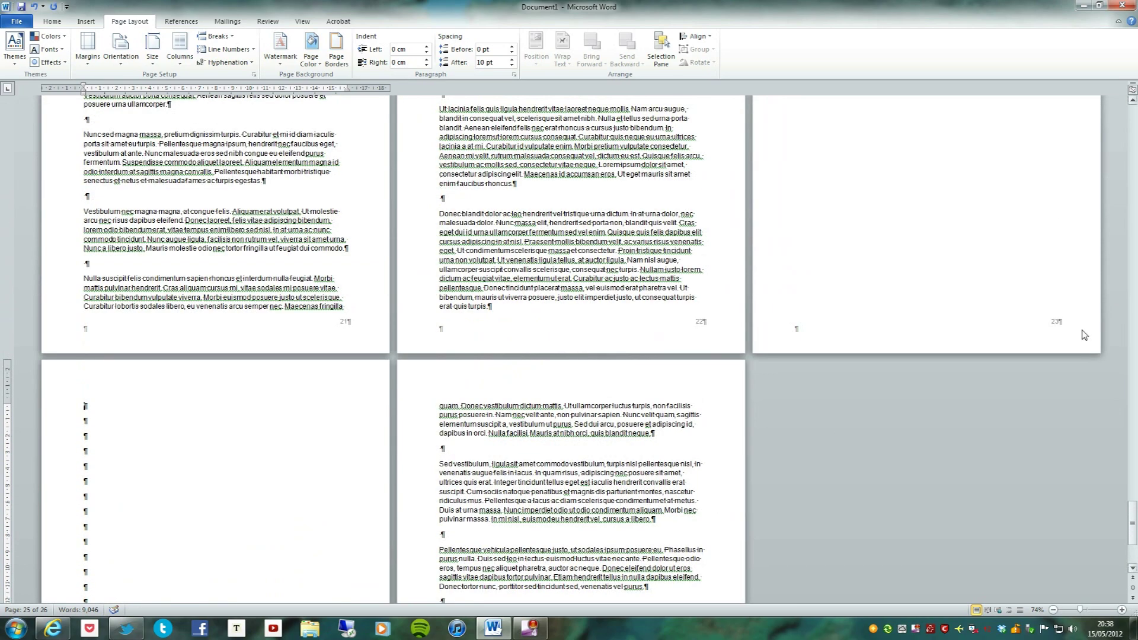
pyautogui.scroll(-4, 721, 424)
pyautogui.scroll(-4, 721, 423)
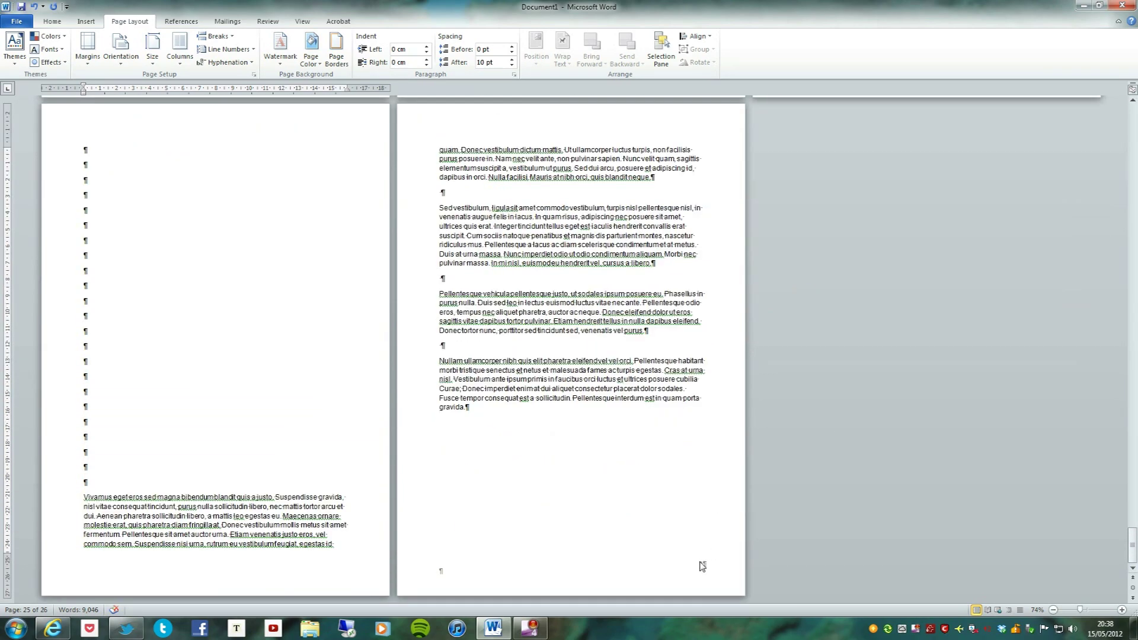
# Step: Open the footer of the new Section 2 page for editing
pyautogui.doubleClick(702, 566)
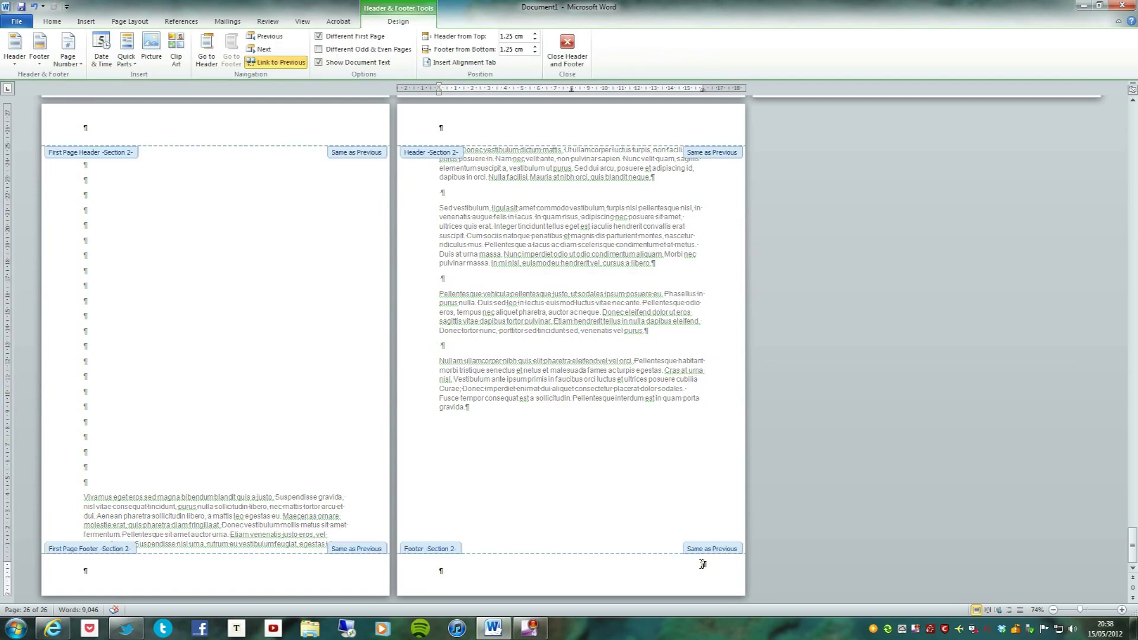
pyautogui.rightClick(702, 564)
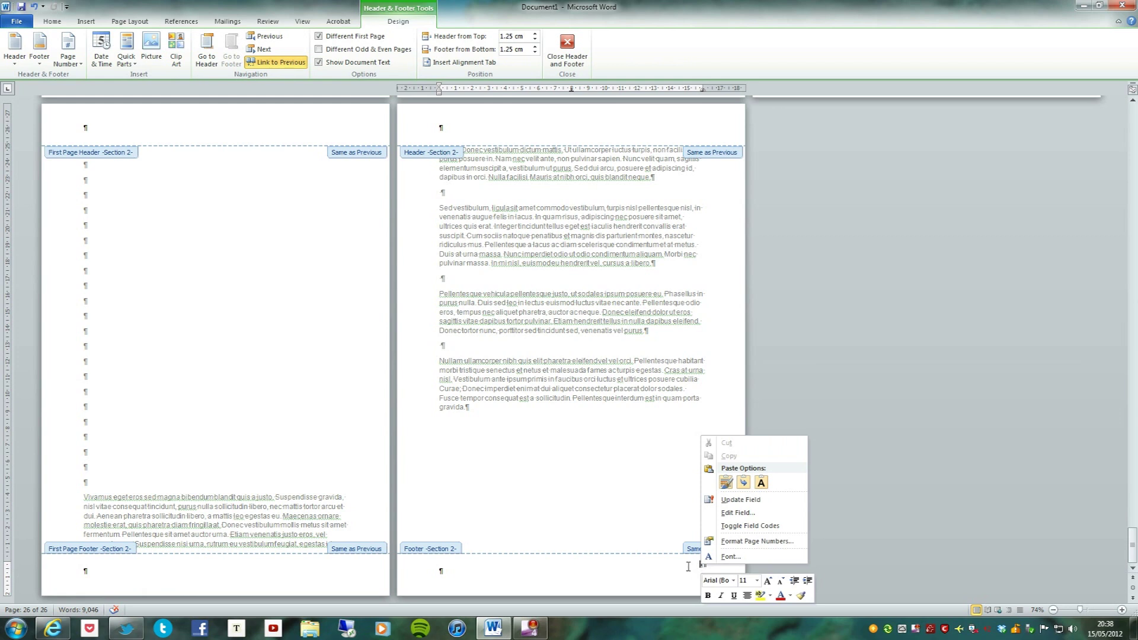
pyautogui.press('Escape')
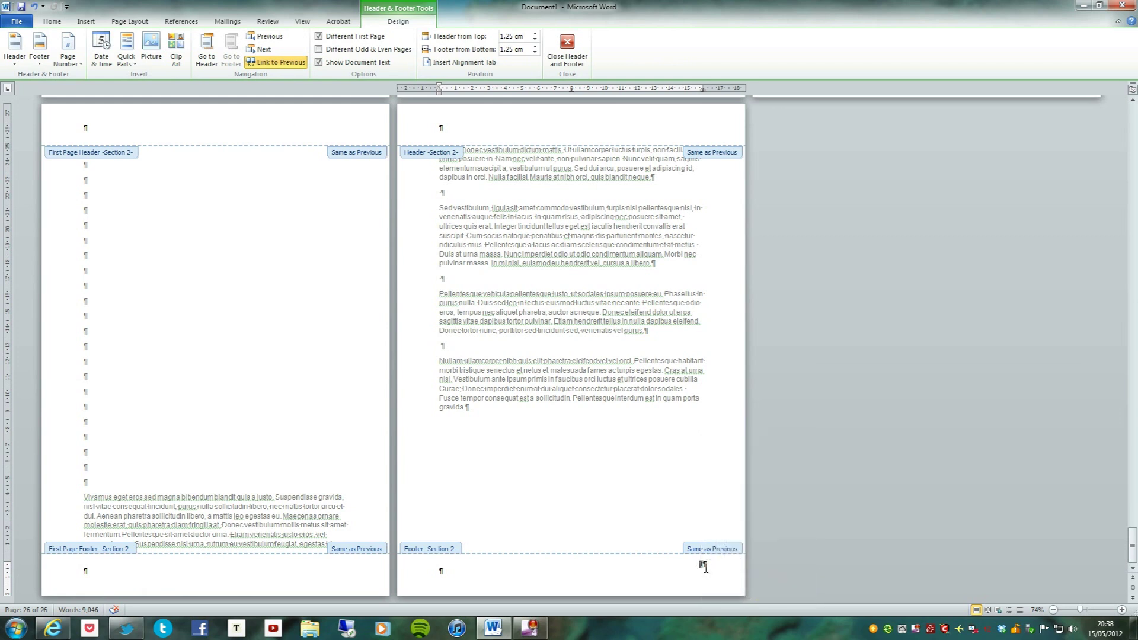
# Step: Uncheck Different First Page and turn off Link to Previous for Section 2's footer
pyautogui.click(319, 37)
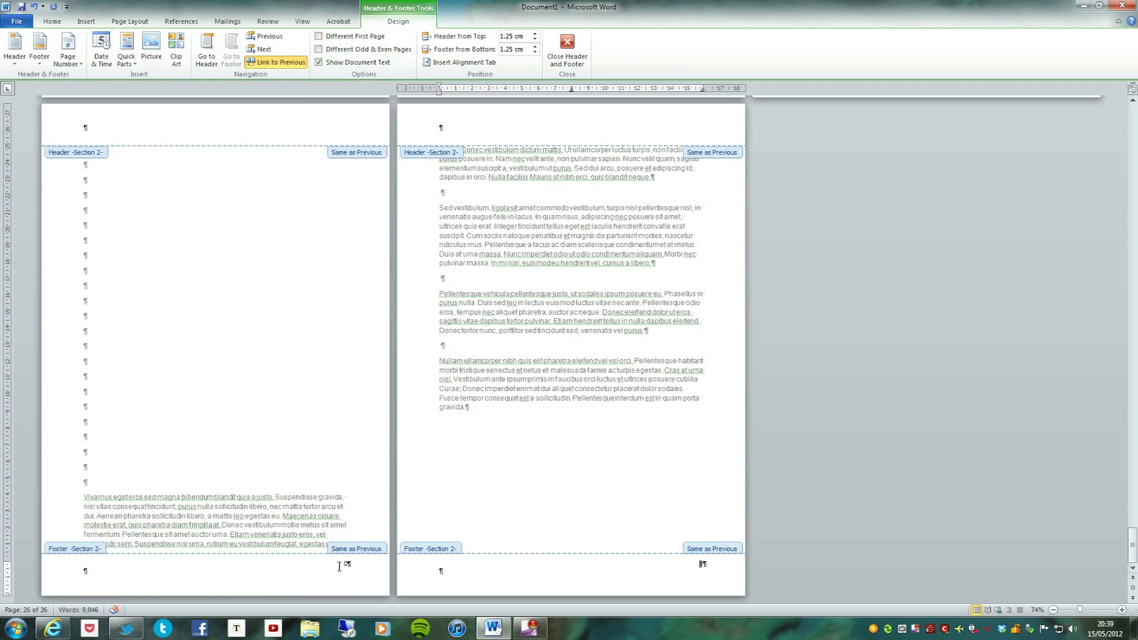
pyautogui.click(268, 59)
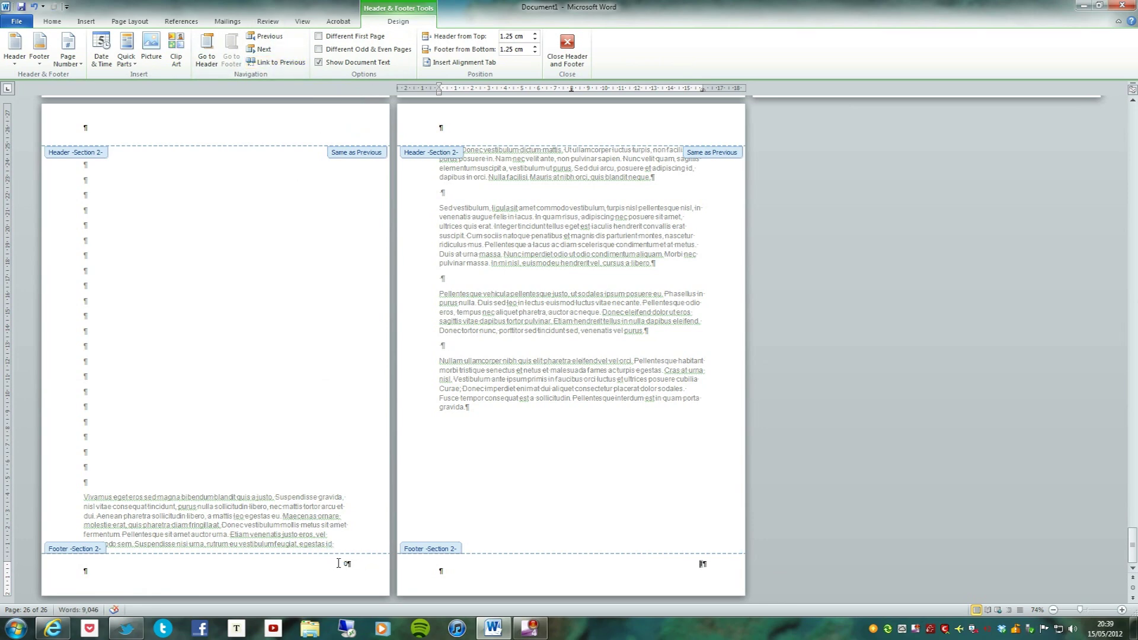
pyautogui.scroll(4, 429, 422)
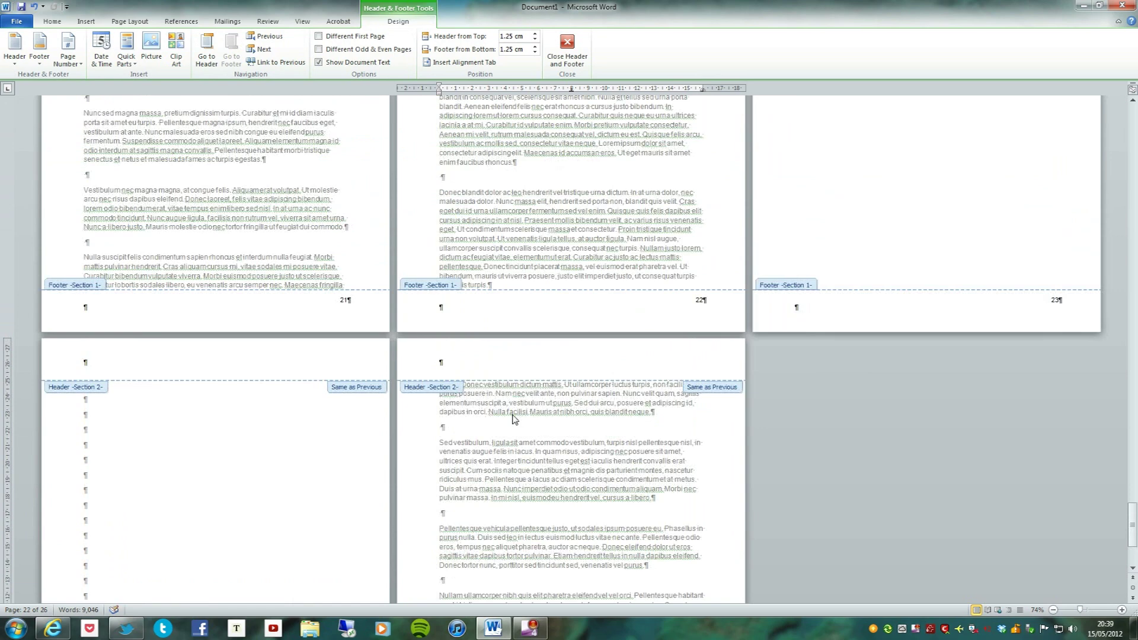
pyautogui.scroll(-1, 515, 419)
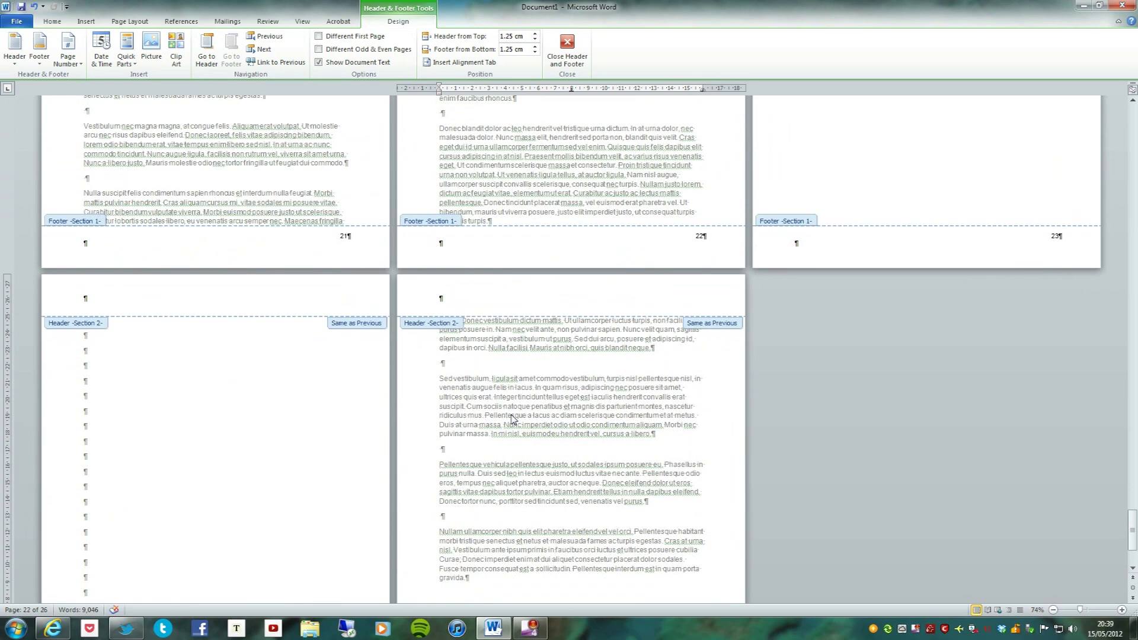
pyautogui.scroll(-5, 514, 419)
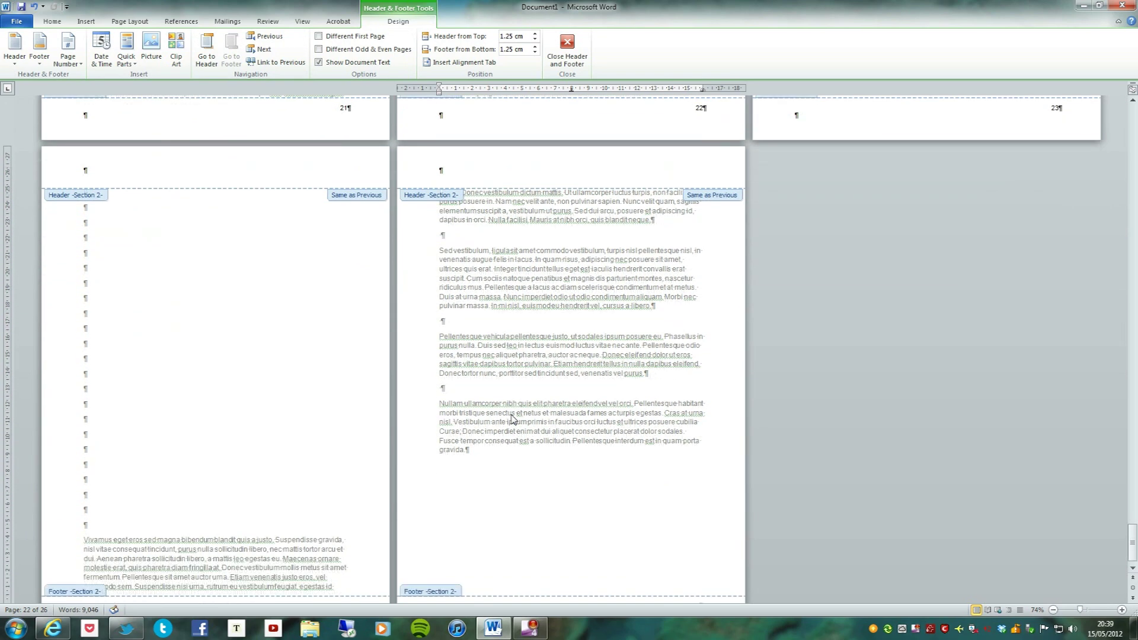
pyautogui.scroll(-2, 511, 419)
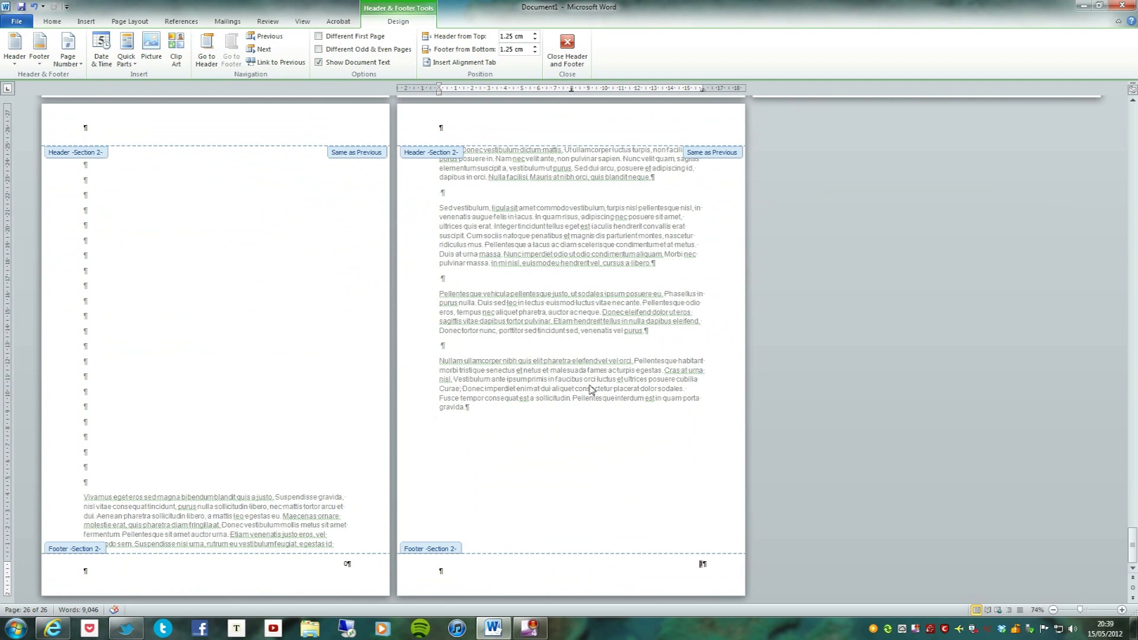
pyautogui.scroll(5, 516, 385)
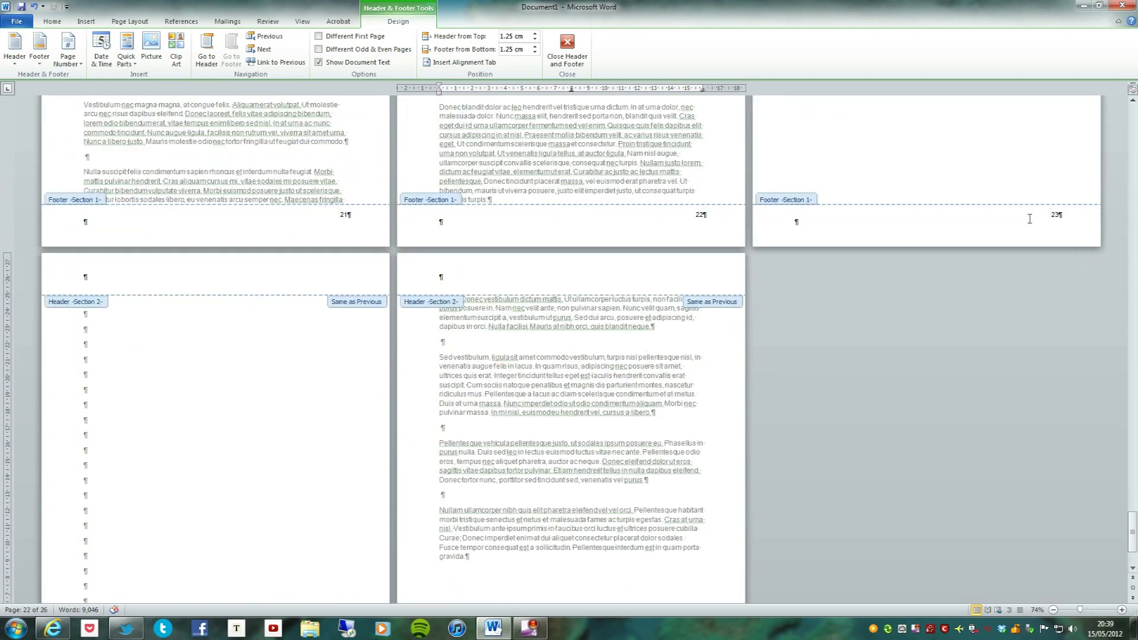
pyautogui.scroll(-5, 1030, 218)
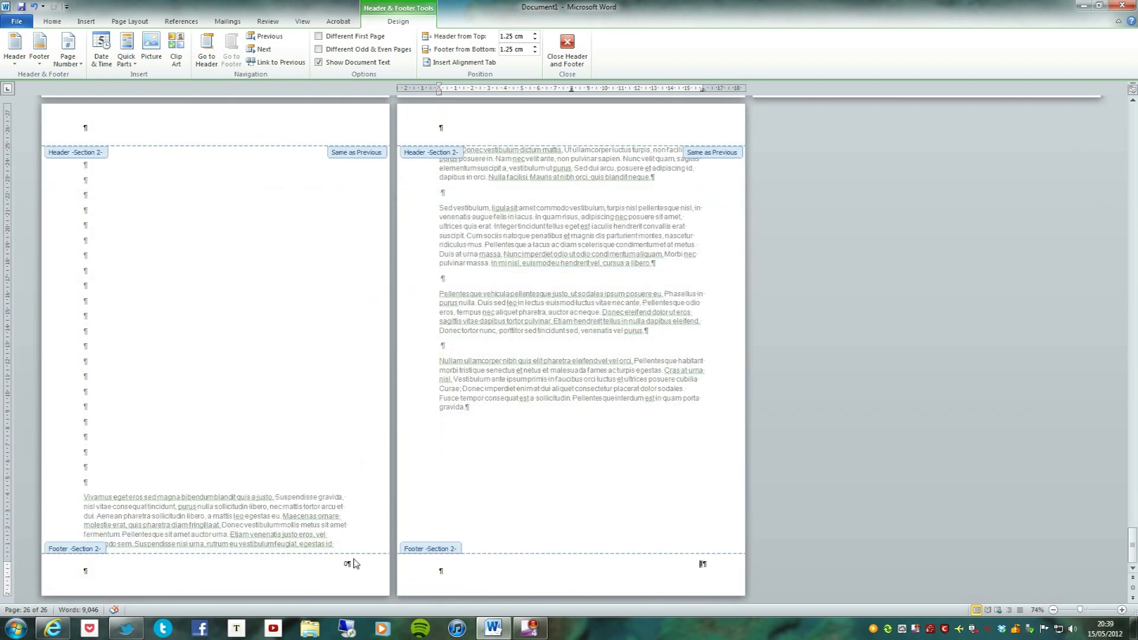
pyautogui.scroll(15, 790, 300)
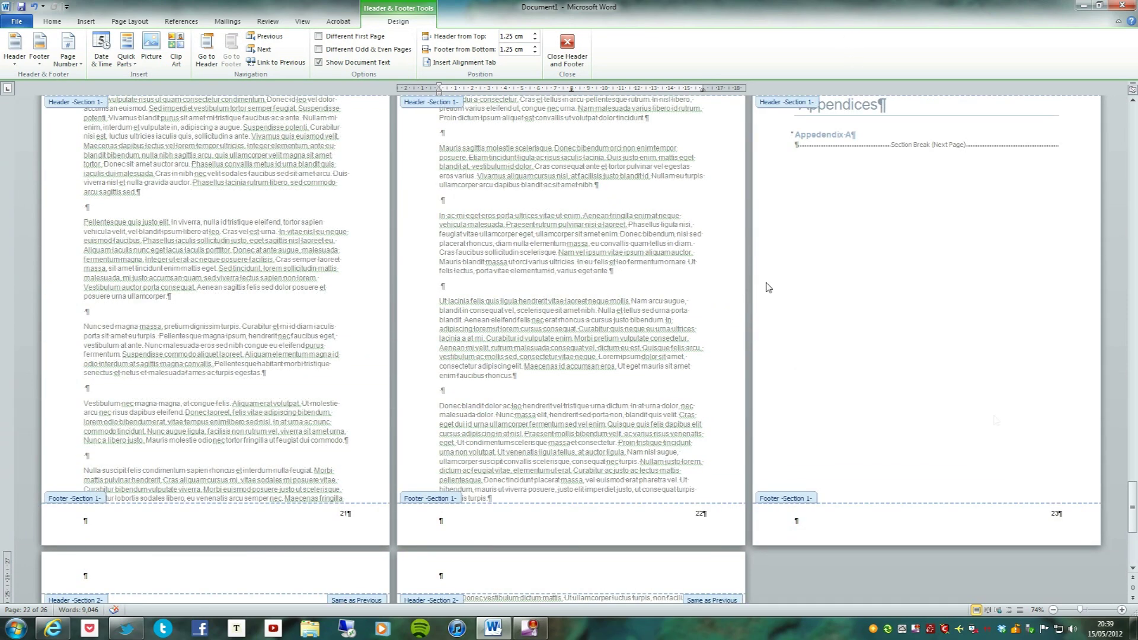
pyautogui.scroll(-15, 814, 216)
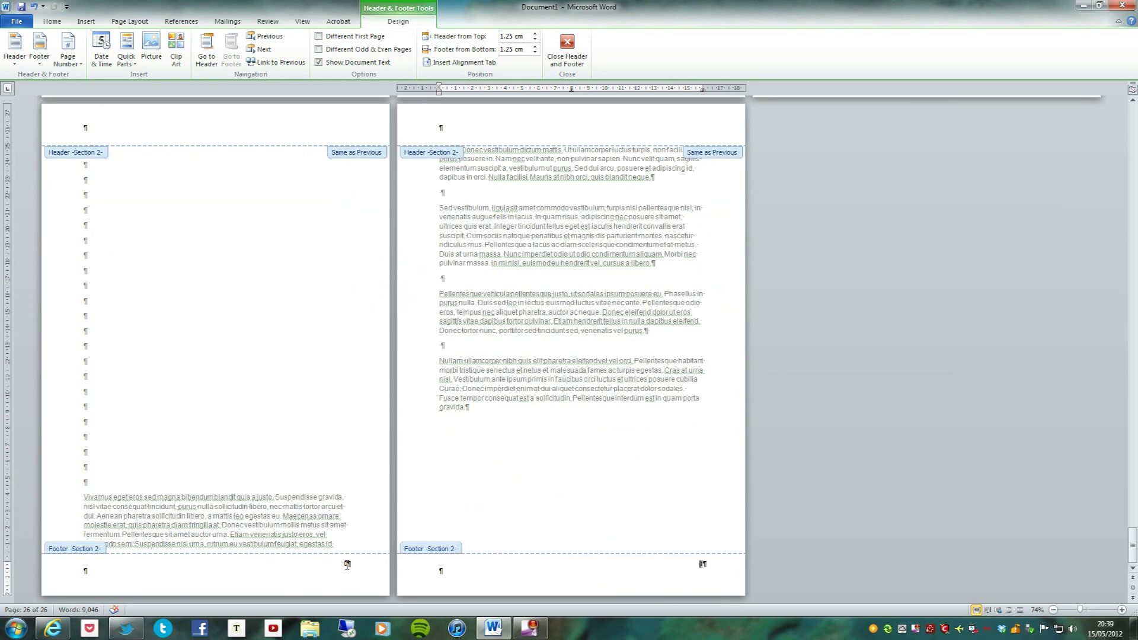
# Step: Make Section 2's page numbering start at 34 in the Page Number Format dialog
pyautogui.rightClick(347, 564)
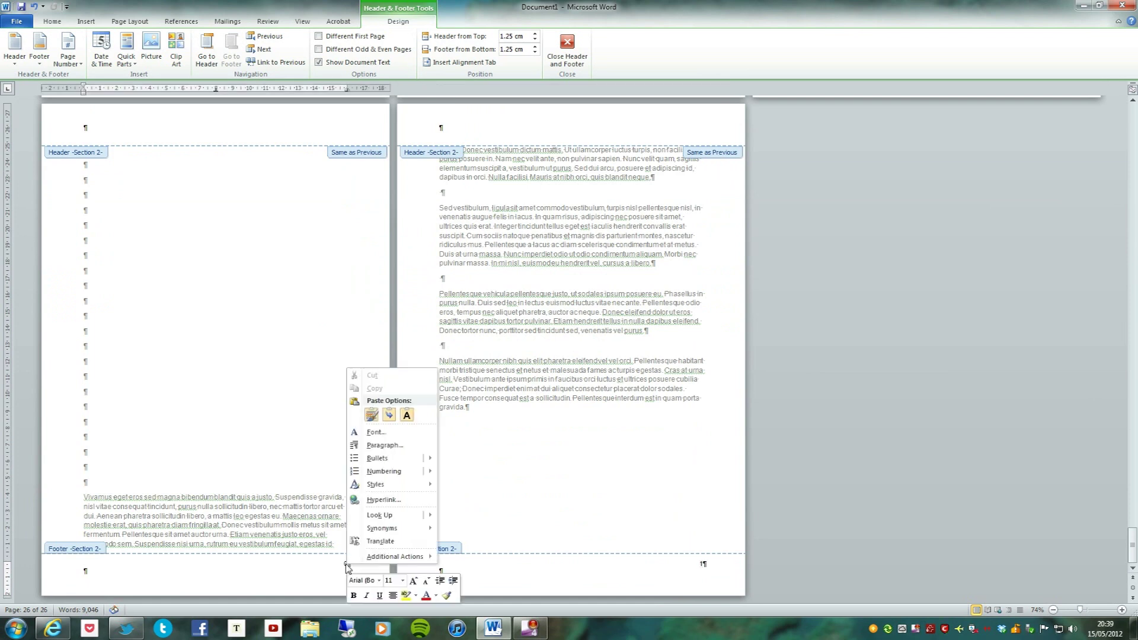
pyautogui.click(347, 566)
pyautogui.doubleClick(348, 563)
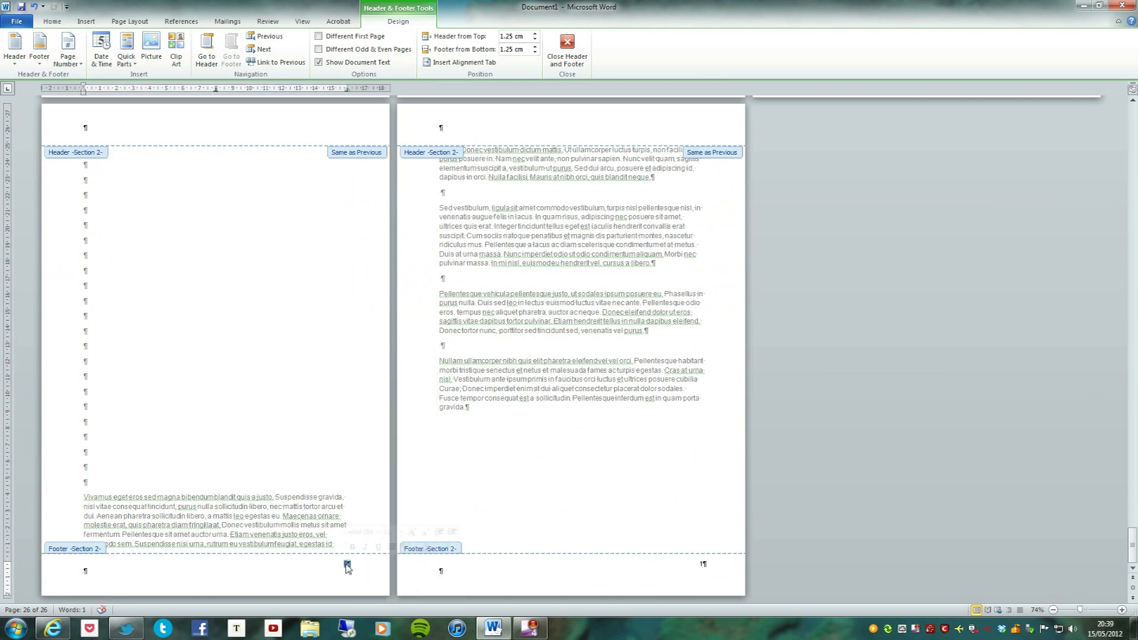
pyautogui.rightClick(347, 565)
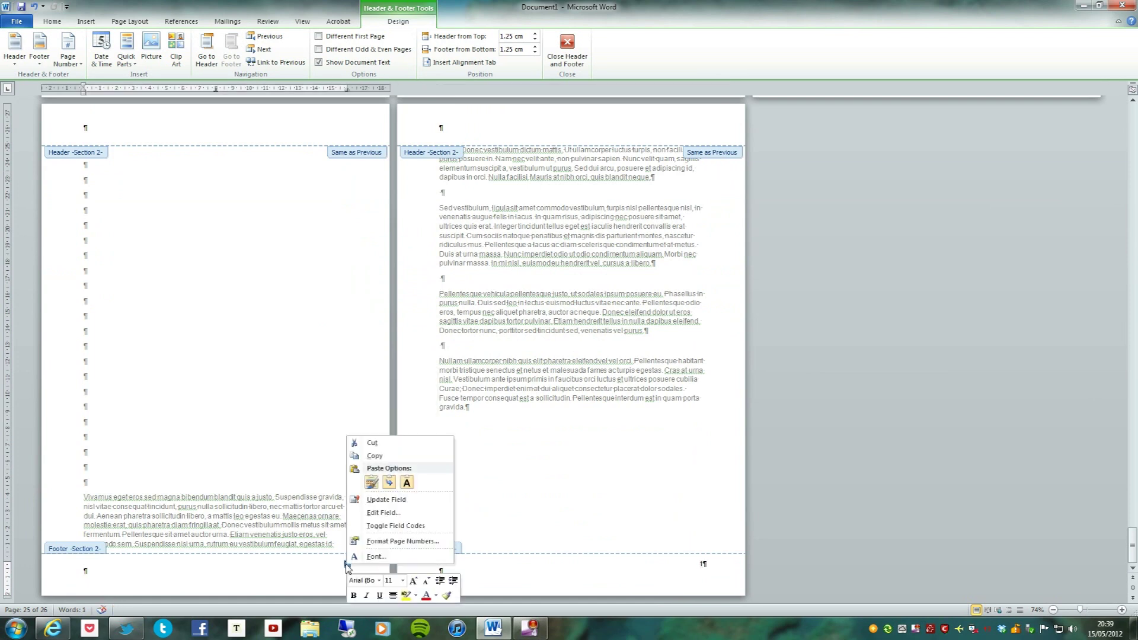
pyautogui.click(380, 542)
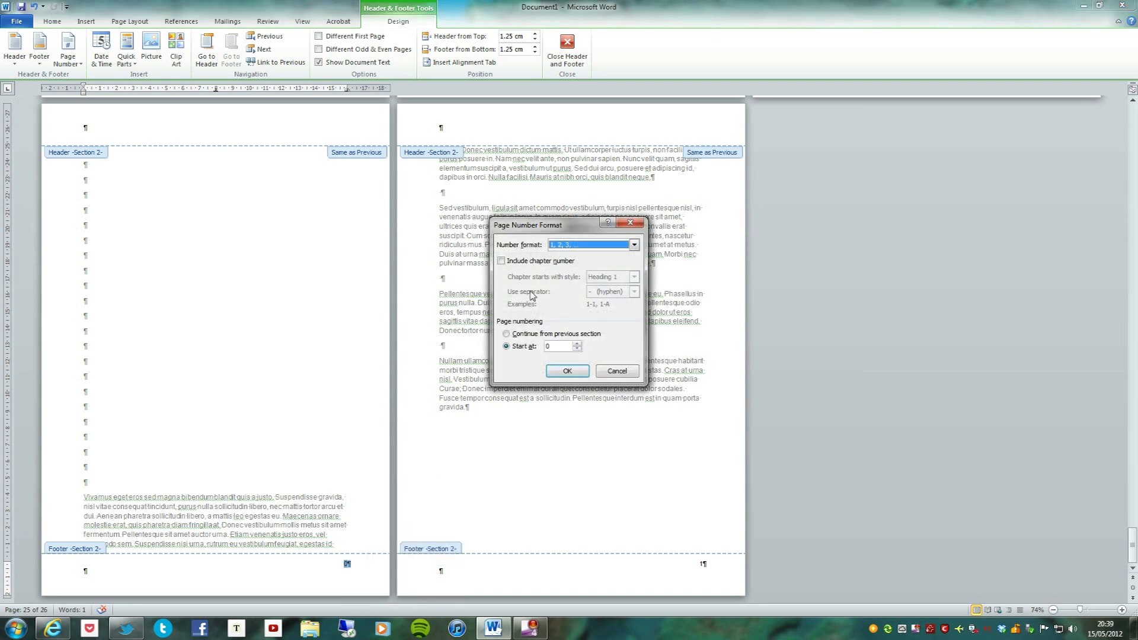
pyautogui.click(557, 347)
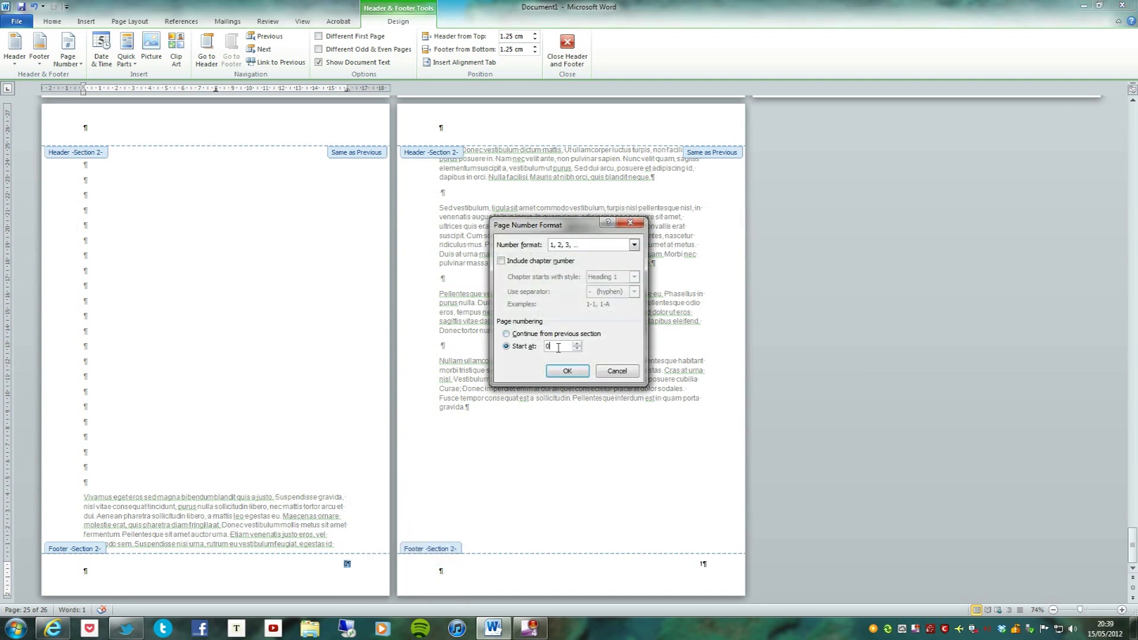
pyautogui.write('34')
pyautogui.click(567, 371)
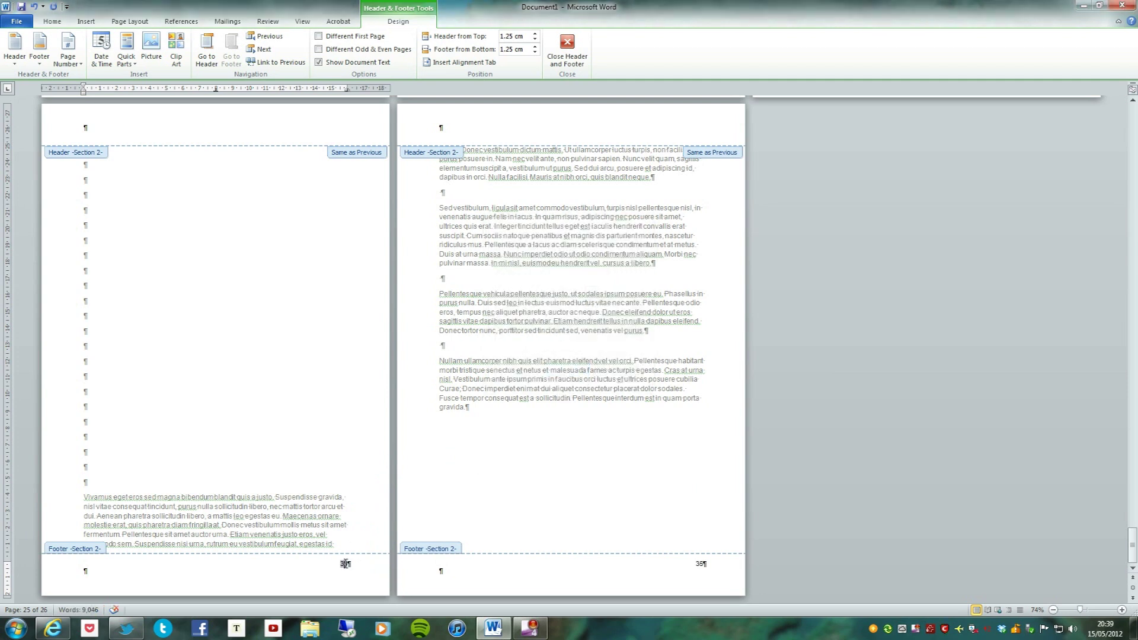
# Step: Add an 'Appendix B' Heading 1 line above the body text on page 35
pyautogui.click(698, 564)
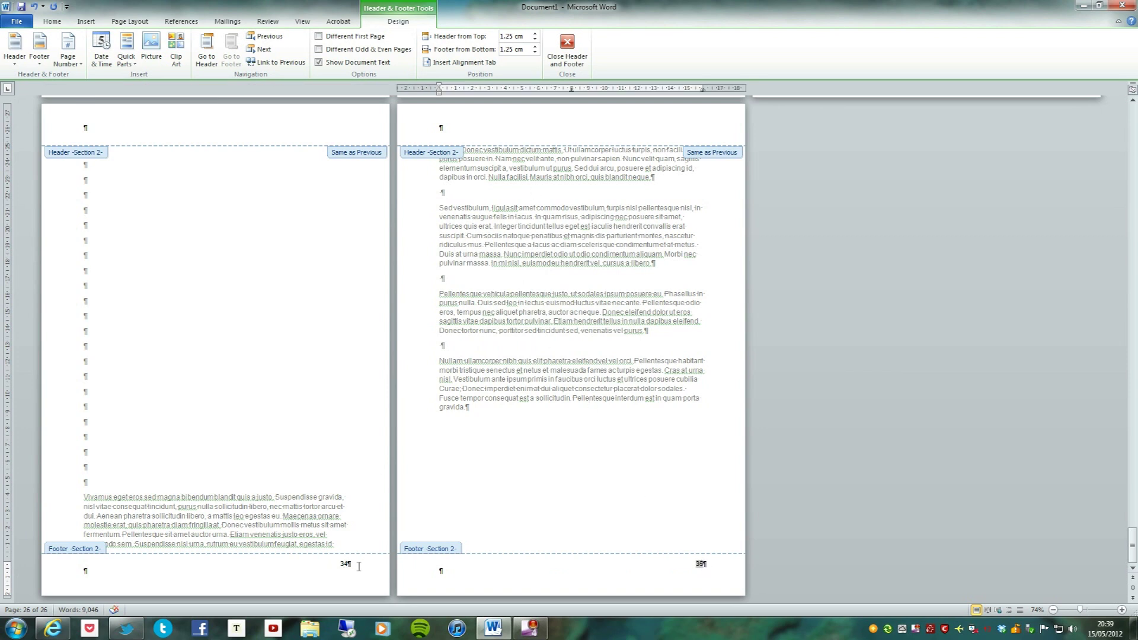
pyautogui.doubleClick(502, 171)
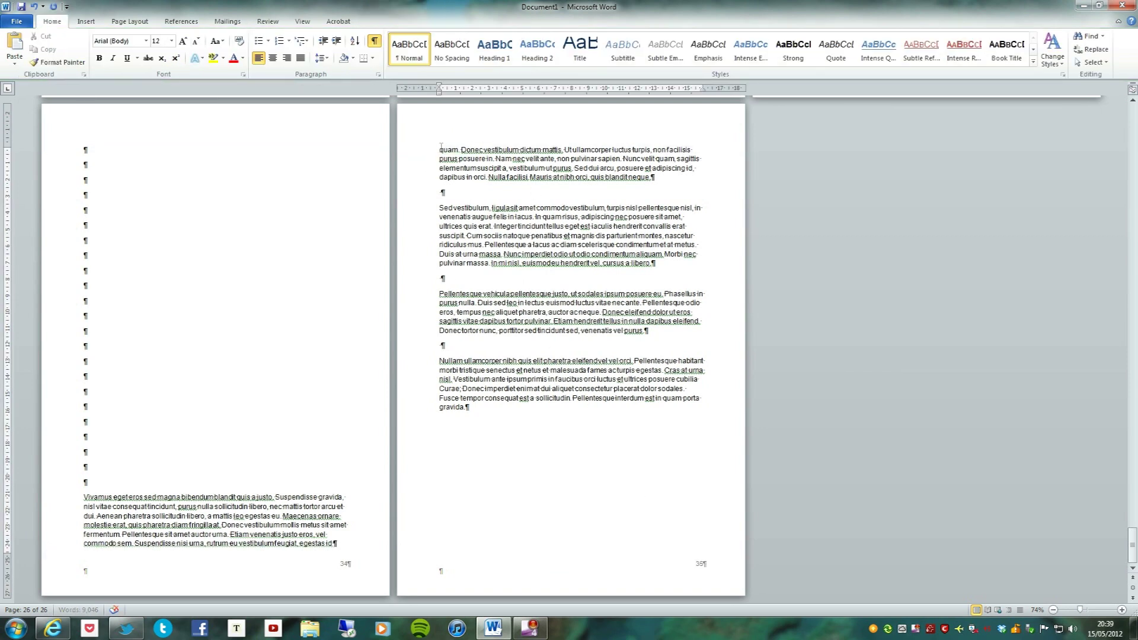
pyautogui.press('Return')
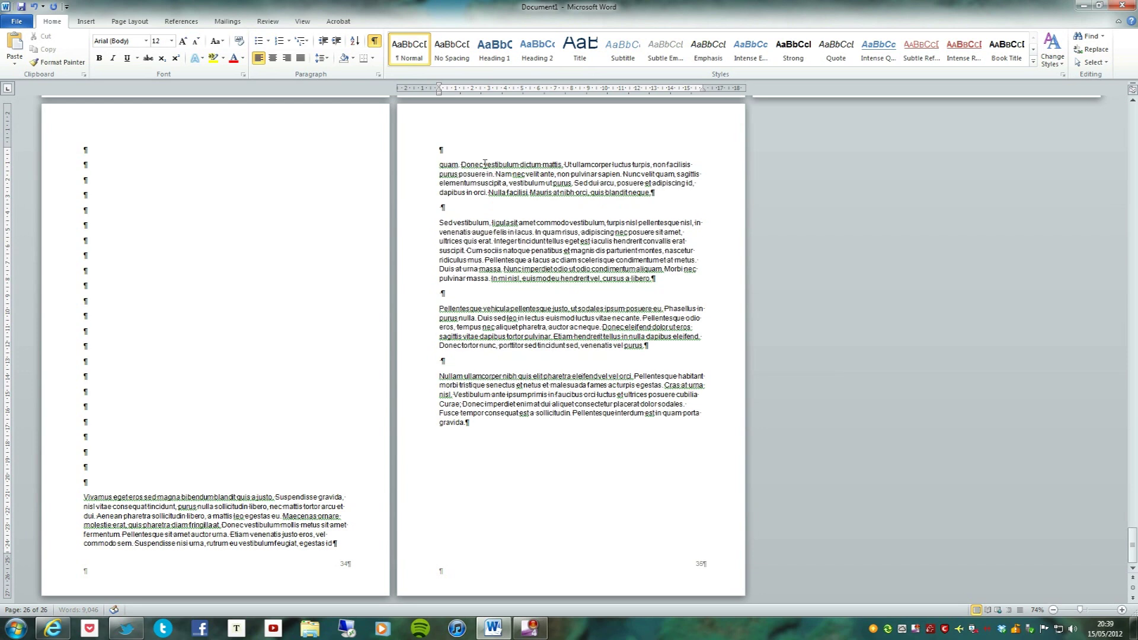
pyautogui.press('Up')
pyautogui.write('Appendix B')
pyautogui.click(495, 59)
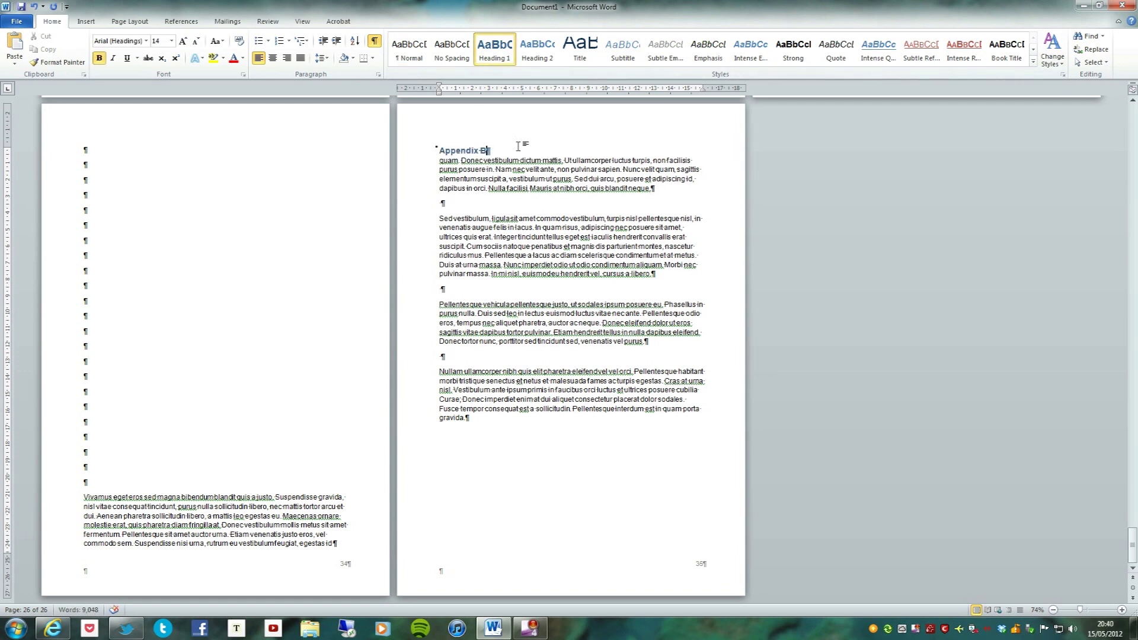
pyautogui.press('Return')
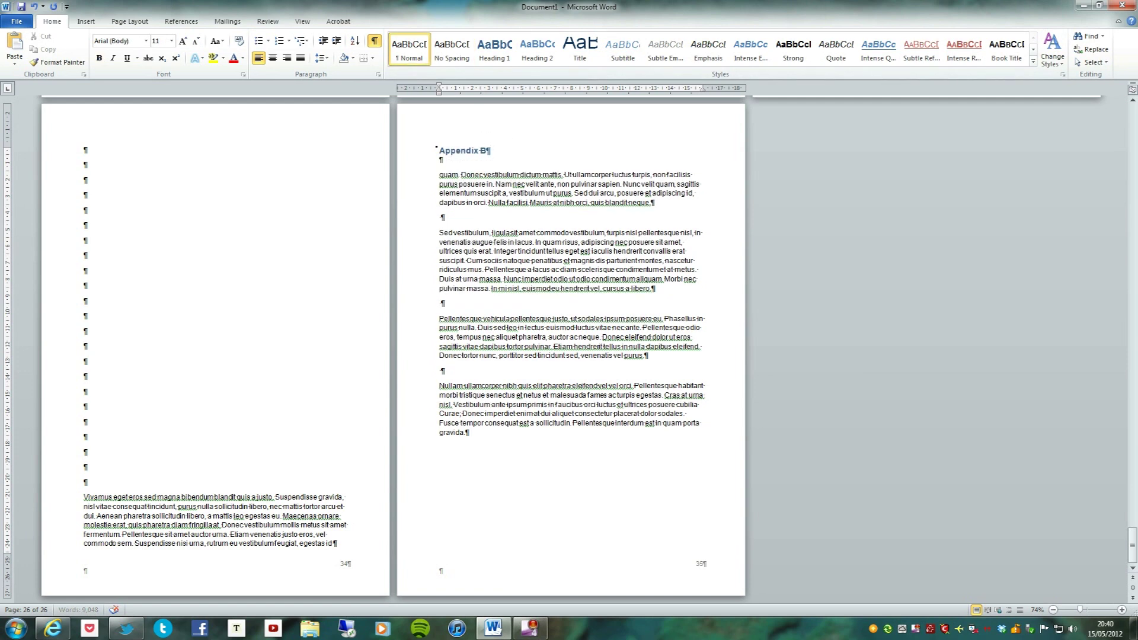
# Step: Insert a Next Page section break after the Appendix B heading and open Section 3's footer
pyautogui.click(138, 21)
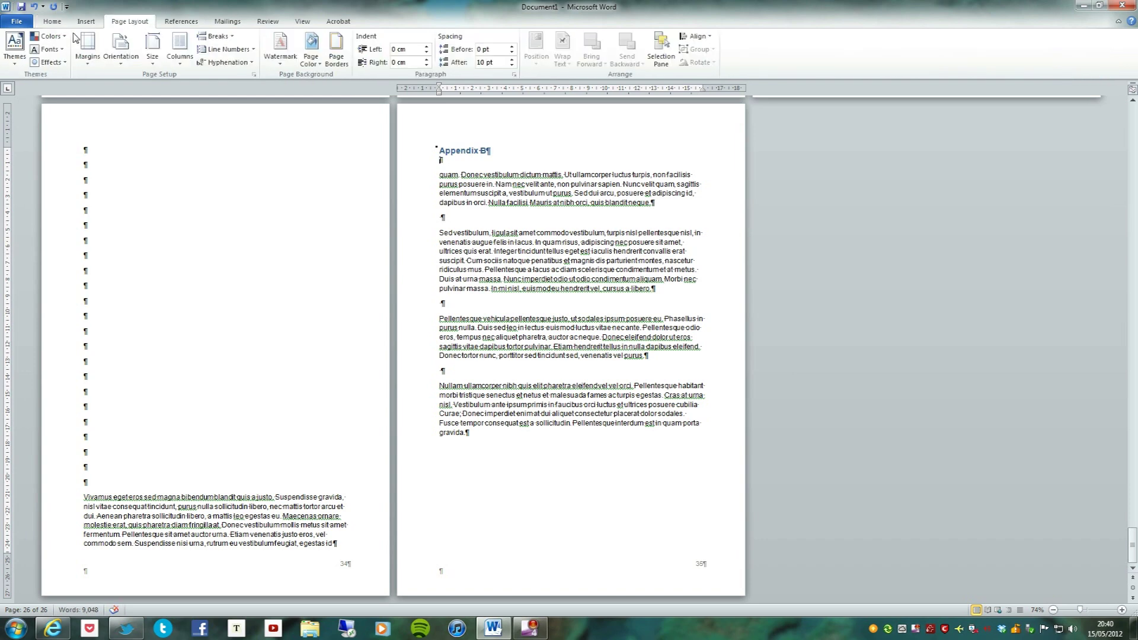
pyautogui.click(214, 36)
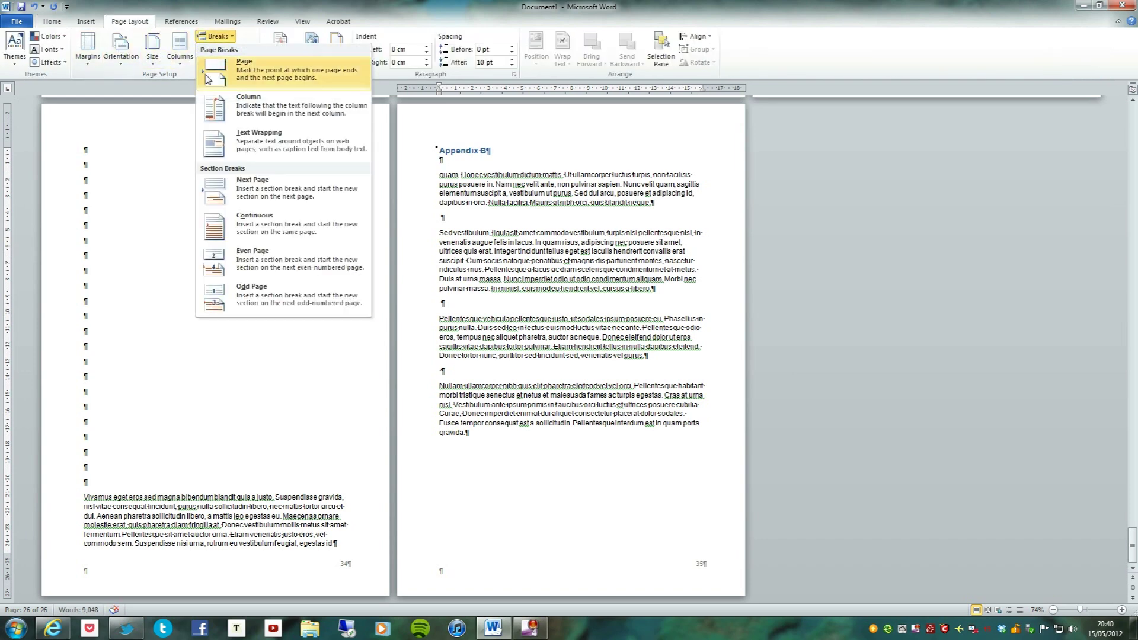
pyautogui.click(292, 201)
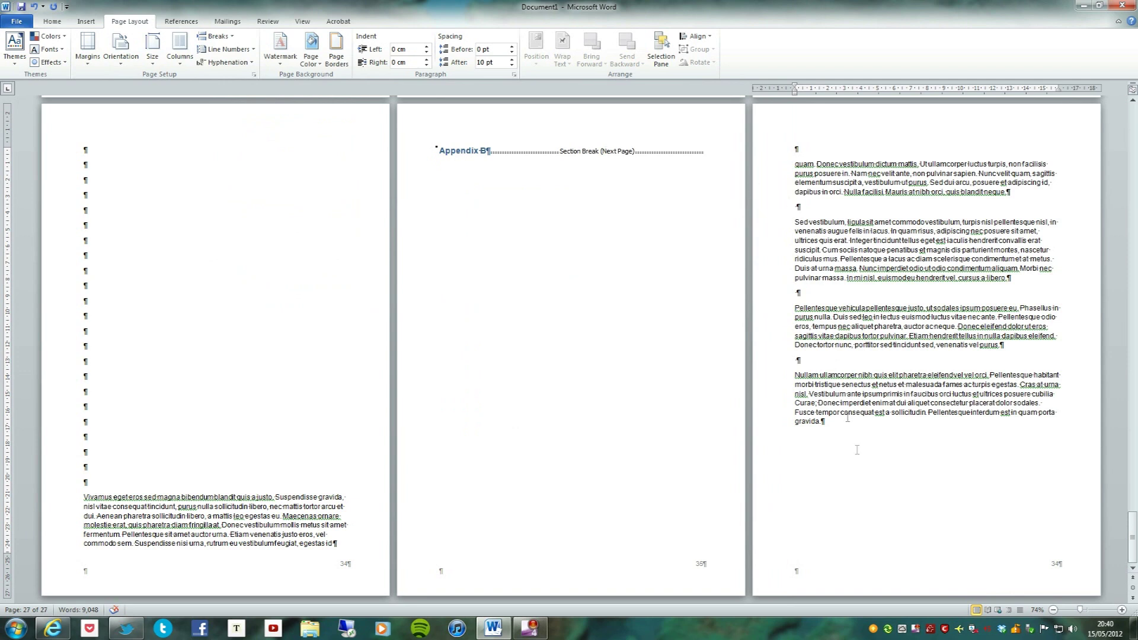
pyautogui.doubleClick(1058, 566)
# Step: Unlink the Section 3 (Appendix B) footer from the previous section and restart its page numbering at 40
pyautogui.doubleClick(1057, 564)
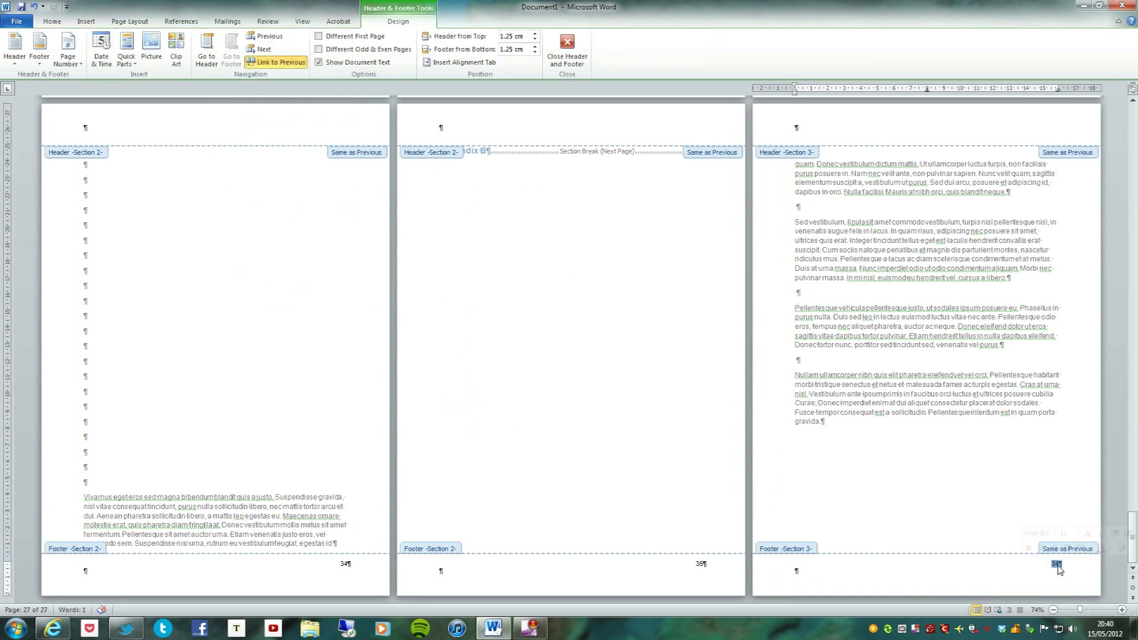
pyautogui.click(273, 62)
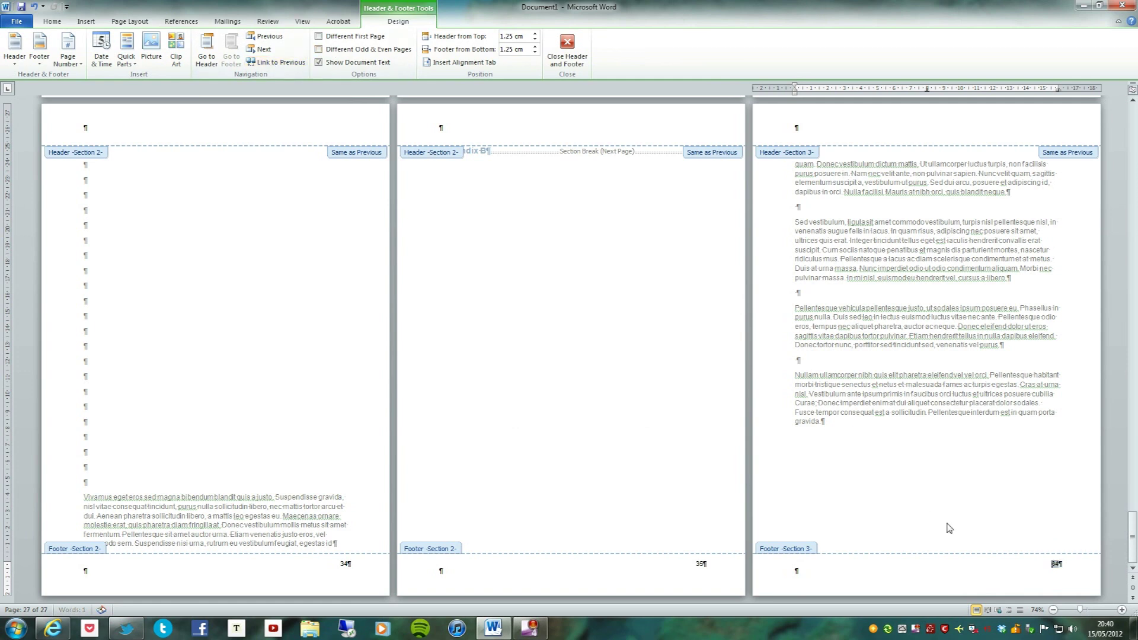
pyautogui.rightClick(1055, 566)
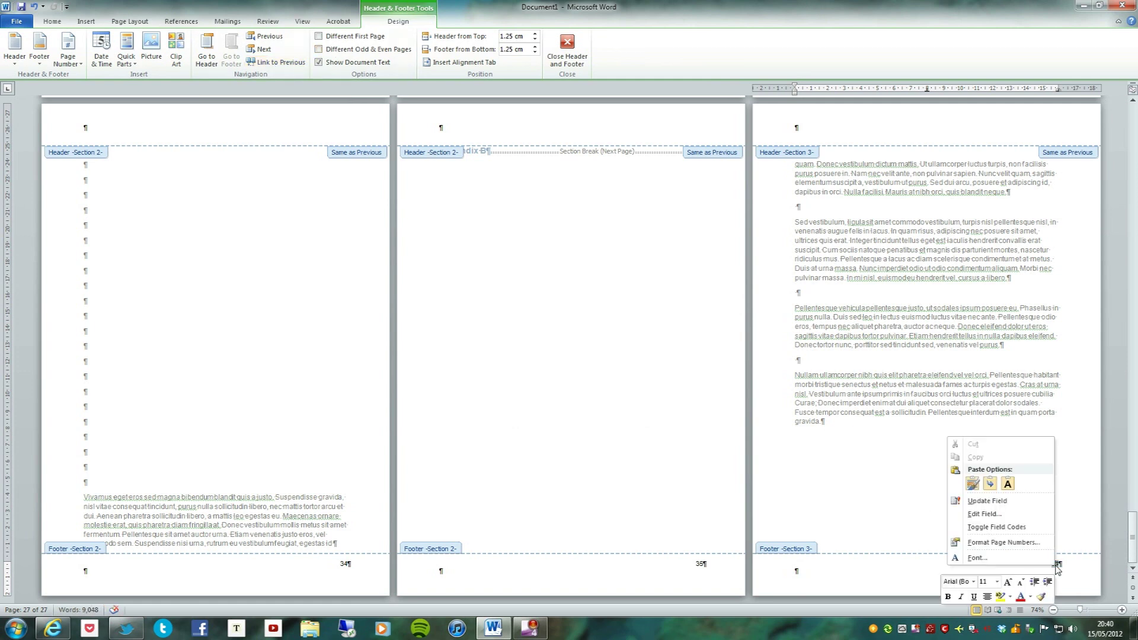
pyautogui.click(996, 542)
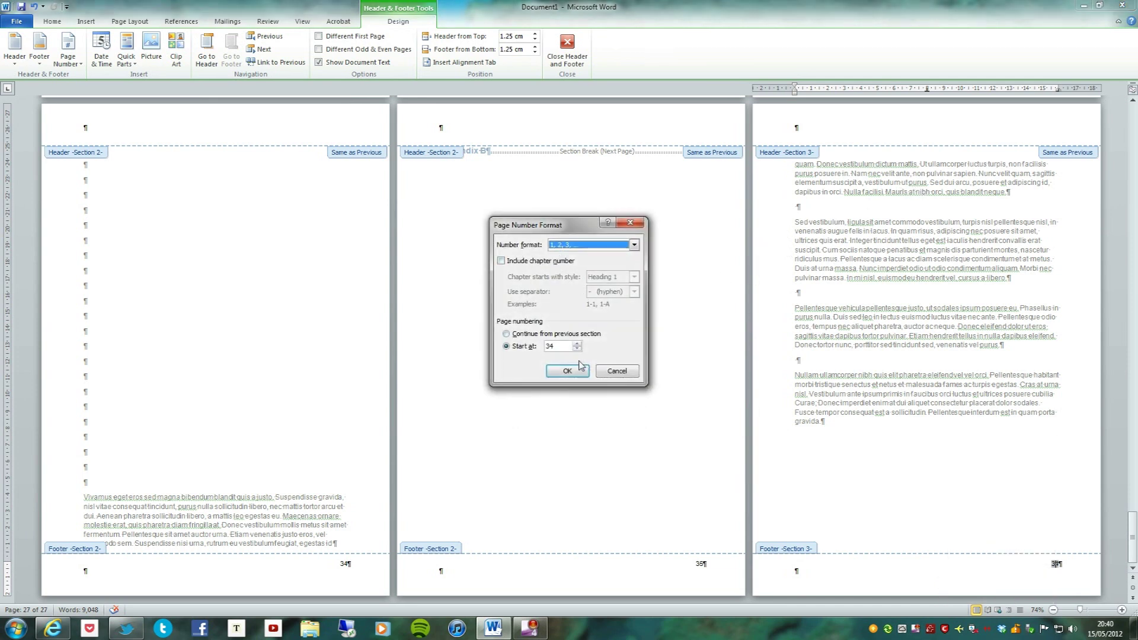
pyautogui.click(566, 350)
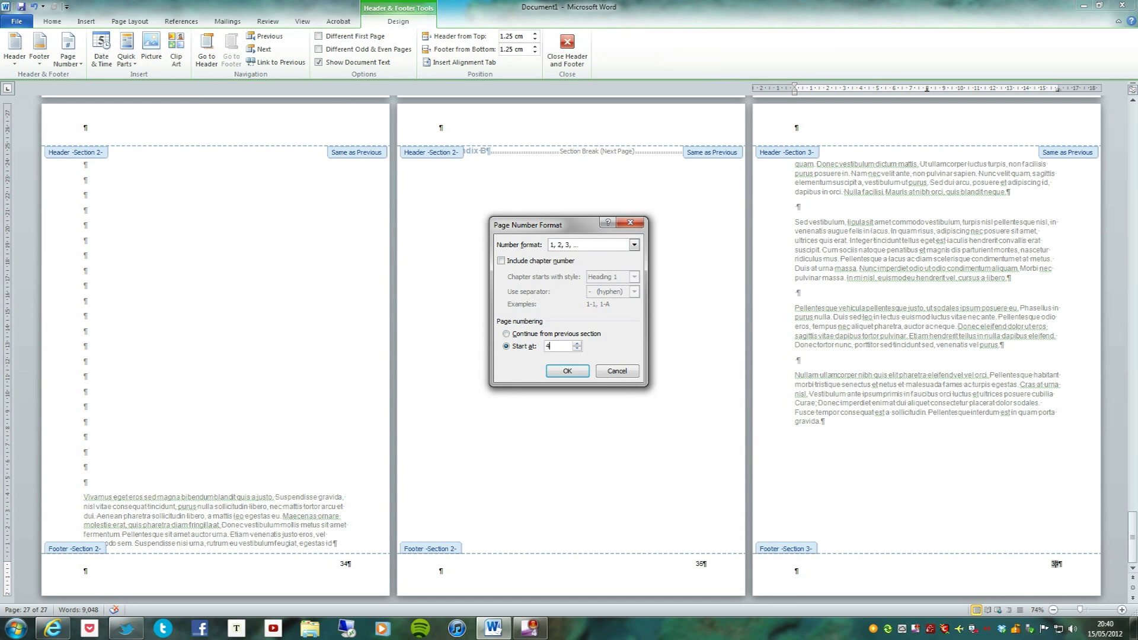
pyautogui.click(578, 370)
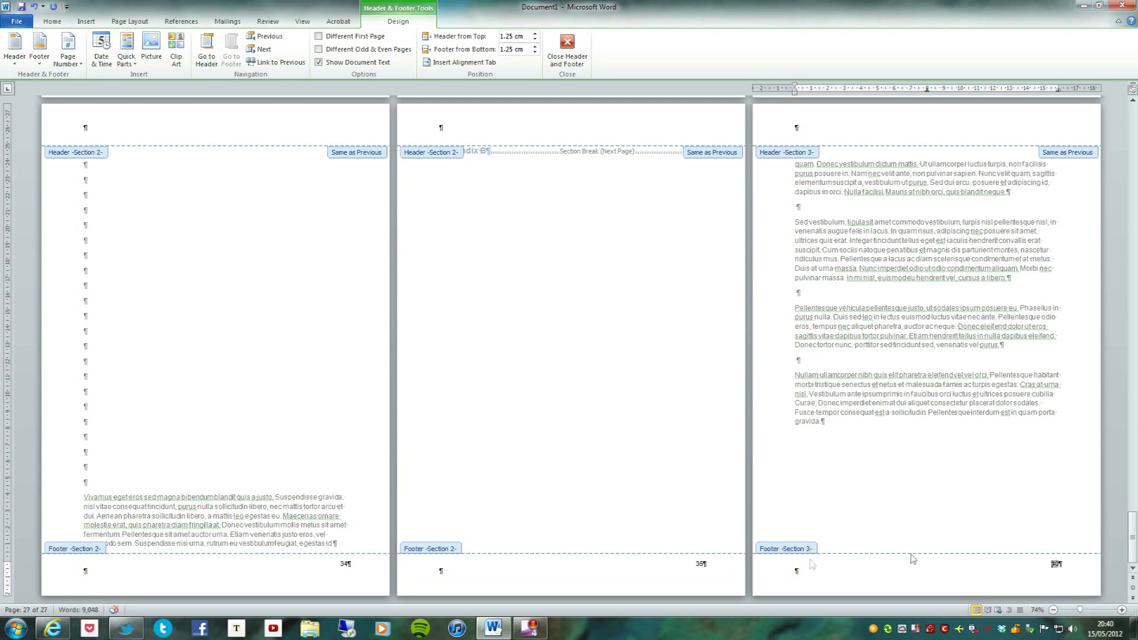
pyautogui.doubleClick(1013, 483)
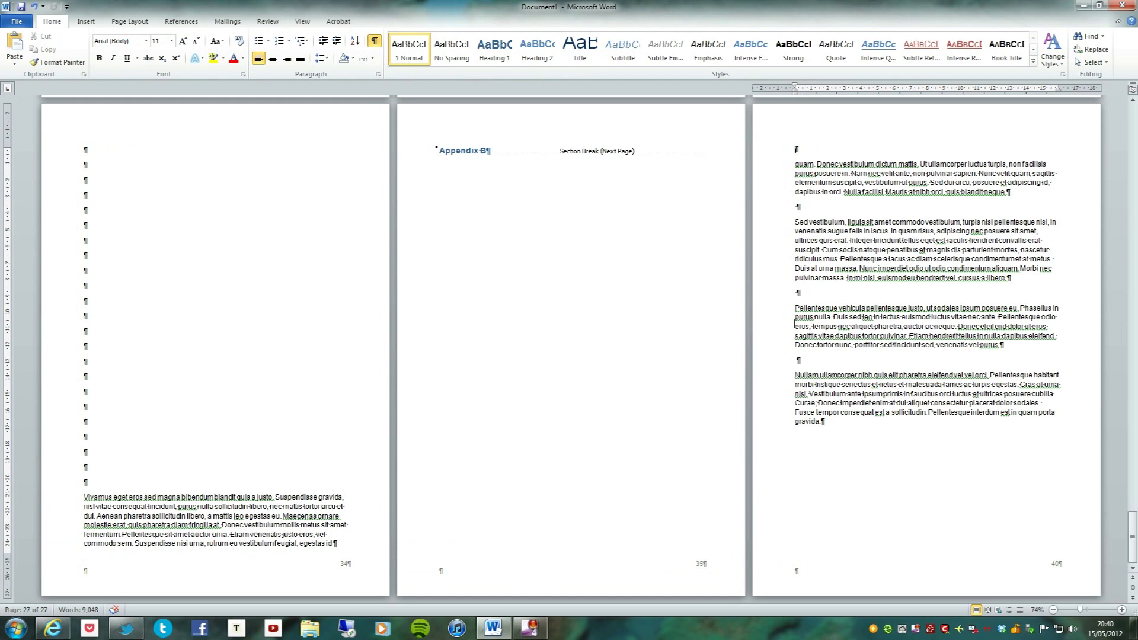
pyautogui.scroll(3, 446, 440)
pyautogui.moveTo(104, 546); pyautogui.dragTo(111, 224)
pyautogui.press('Delete')
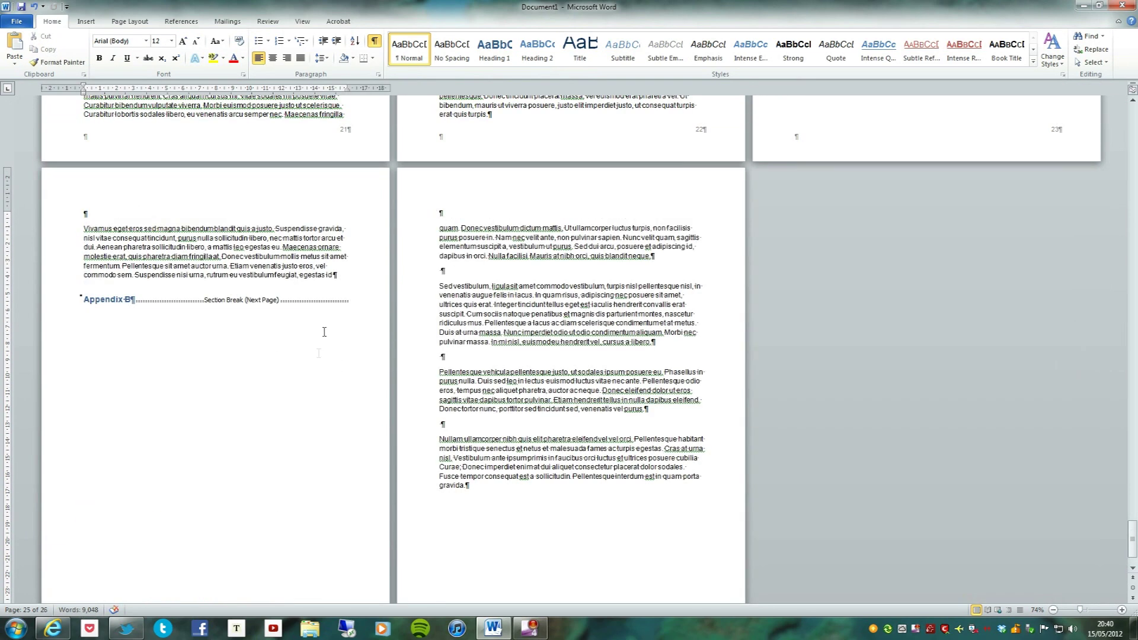
pyautogui.press('Return')
pyautogui.press('Return')
pyautogui.press('Return')
pyautogui.press('Return')
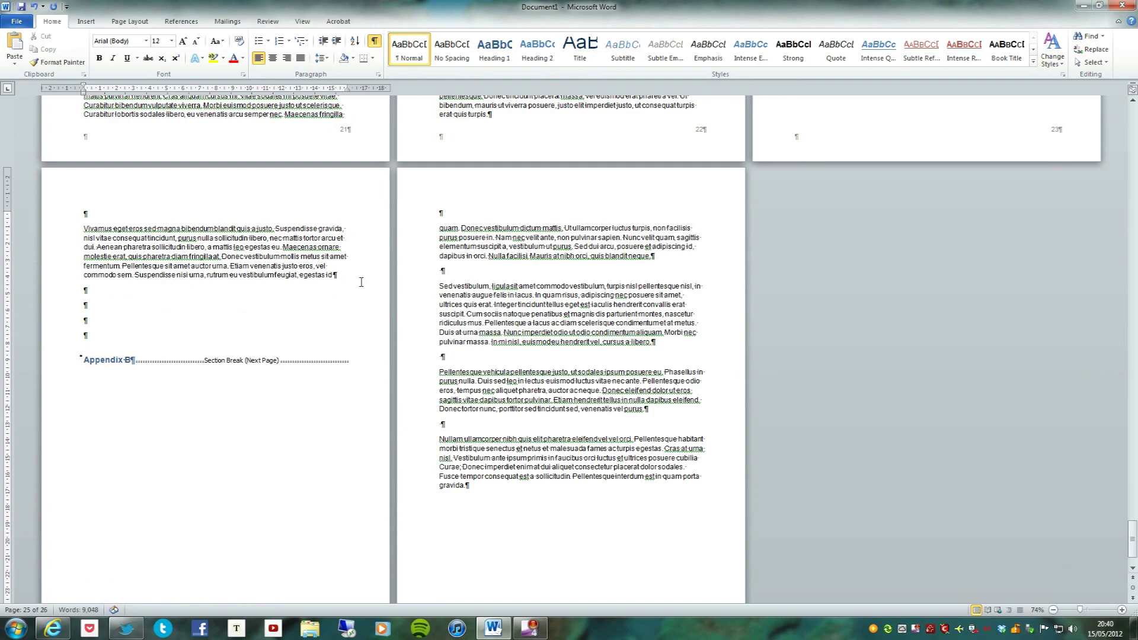
pyautogui.press('Return')
pyautogui.press('Return')
pyautogui.press('Return')
pyautogui.press('Return')
pyautogui.press('Return')
pyautogui.press('Return')
pyautogui.press('Return')
pyautogui.press('Return')
pyautogui.press('Return')
pyautogui.press('Return')
pyautogui.press('Return')
pyautogui.press('Return')
pyautogui.press('Return')
pyautogui.press('Return')
pyautogui.press('Return')
pyautogui.press('Return')
pyautogui.press('Return')
pyautogui.press('Return')
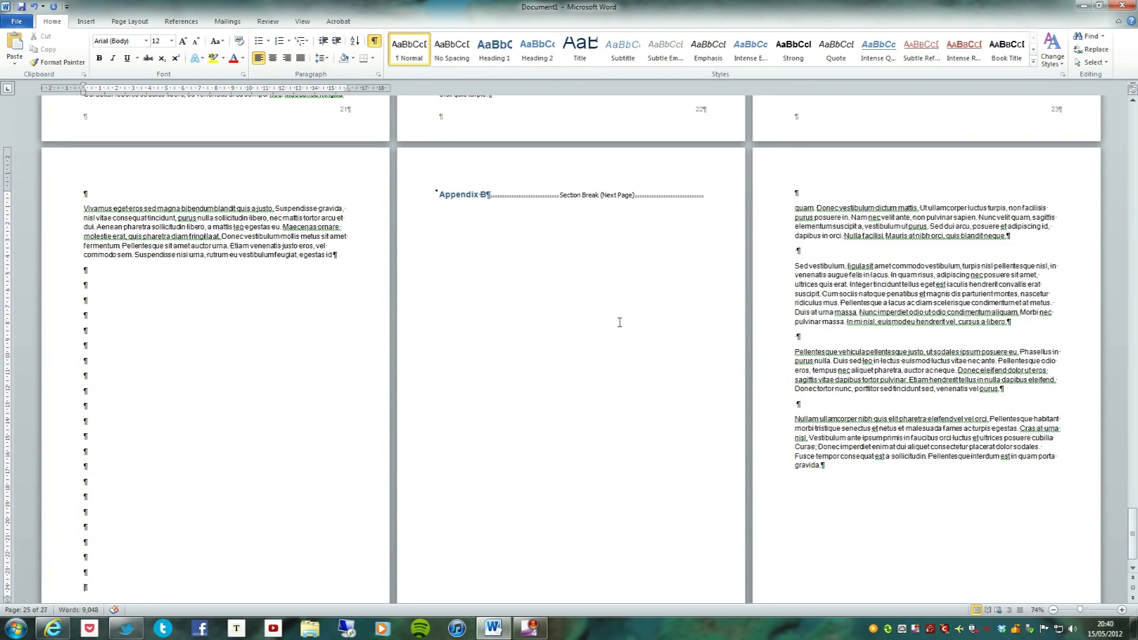
pyautogui.scroll(10, 619, 322)
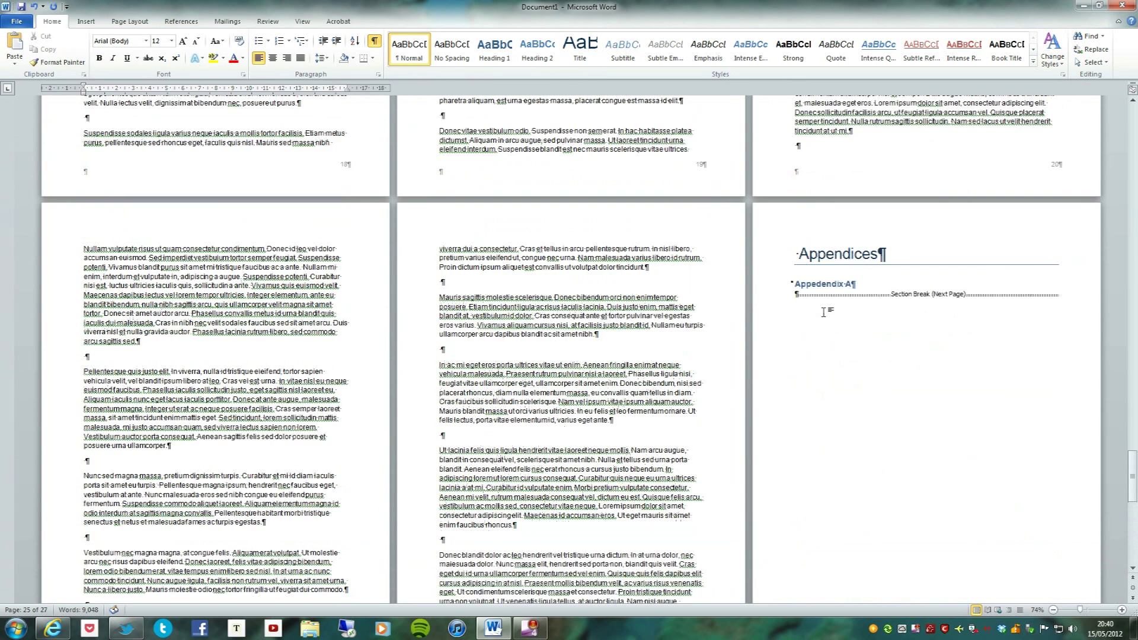
pyautogui.scroll(-3, 822, 312)
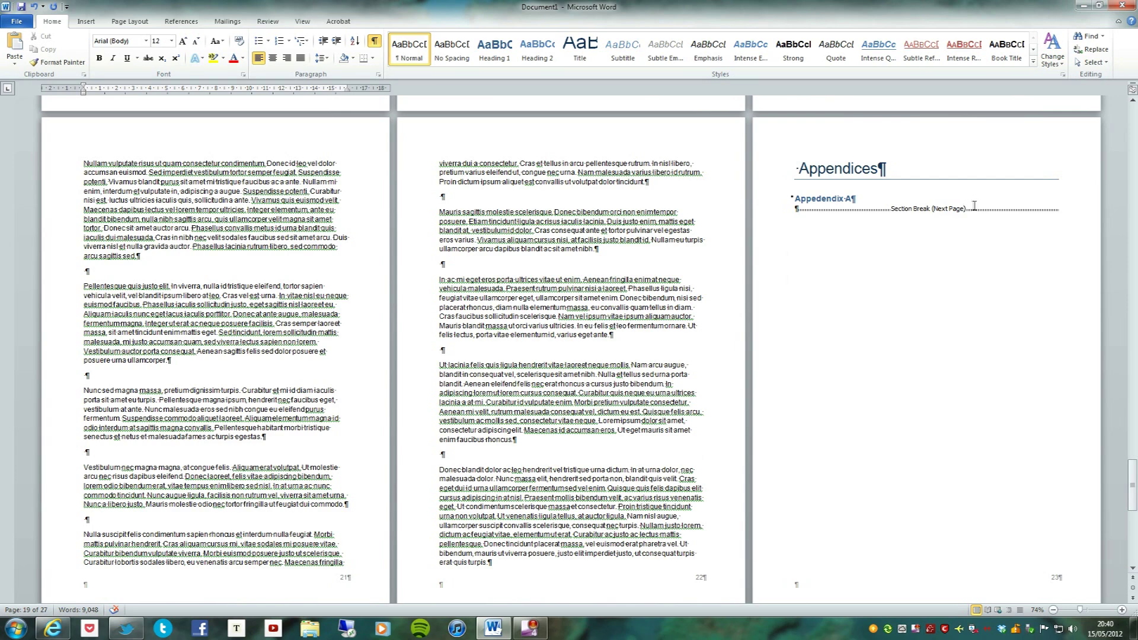
pyautogui.scroll(-12, 869, 266)
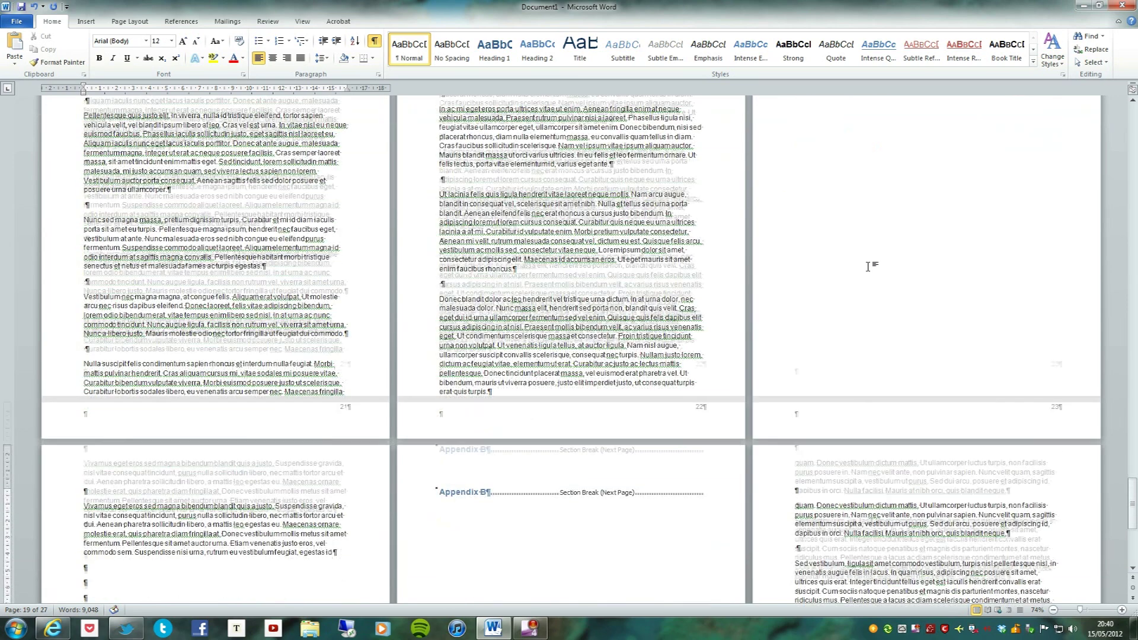
pyautogui.scroll(-6, 869, 270)
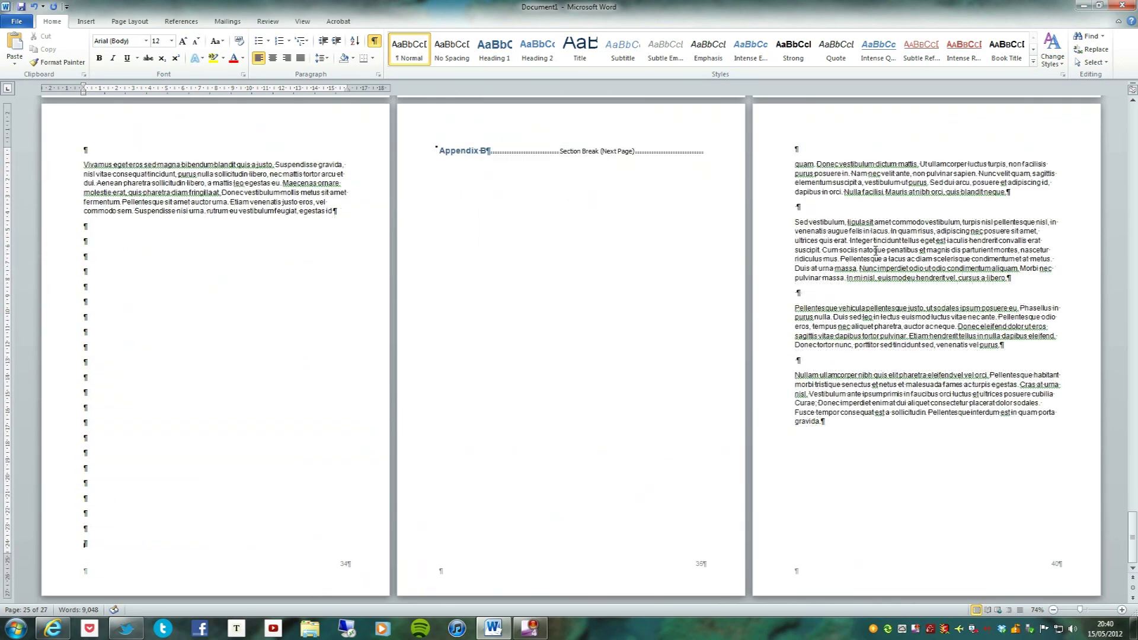